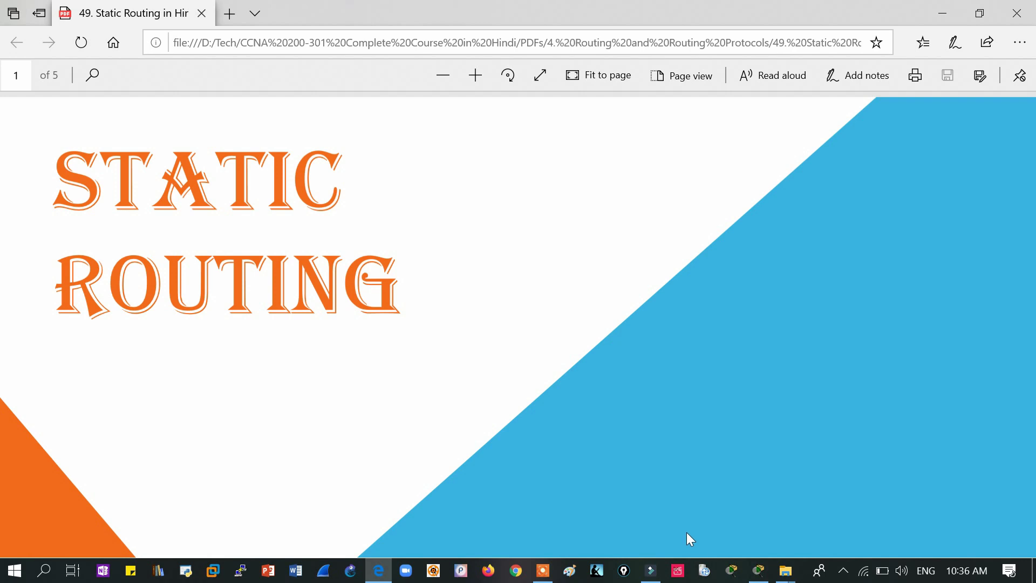
Switch to Packet Tracer, bring the Router3–Router4 topology into view and fast-forward the simulation time
left_click(760, 577)
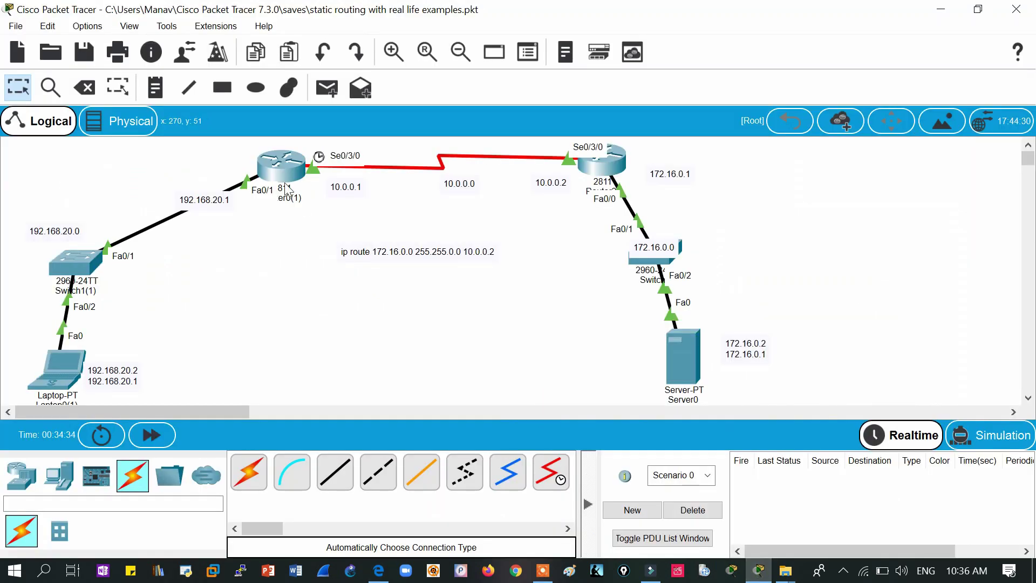
mouse_move(276, 176)
left_click_drag(1031, 167, 1032, 206)
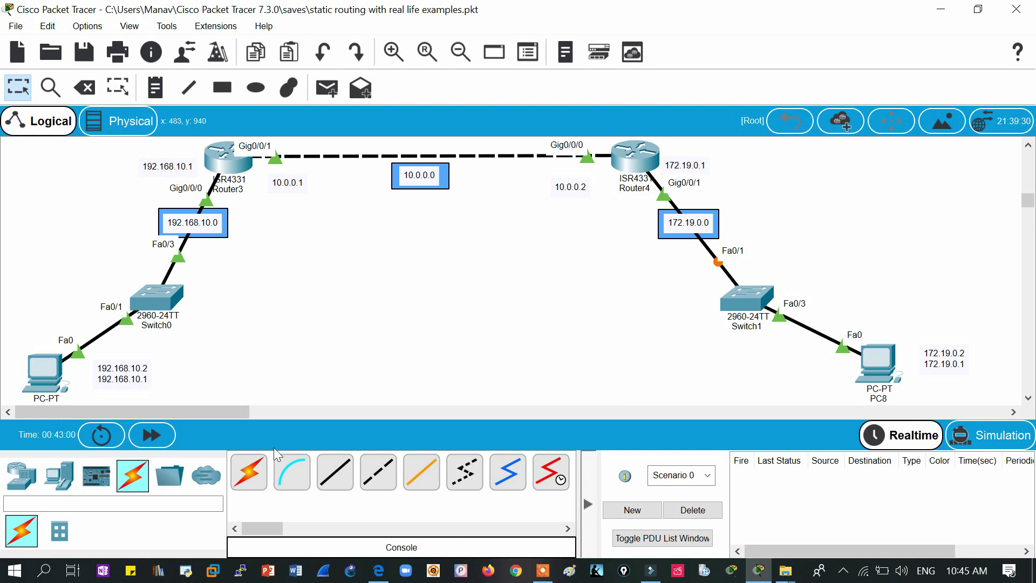
left_click(156, 442)
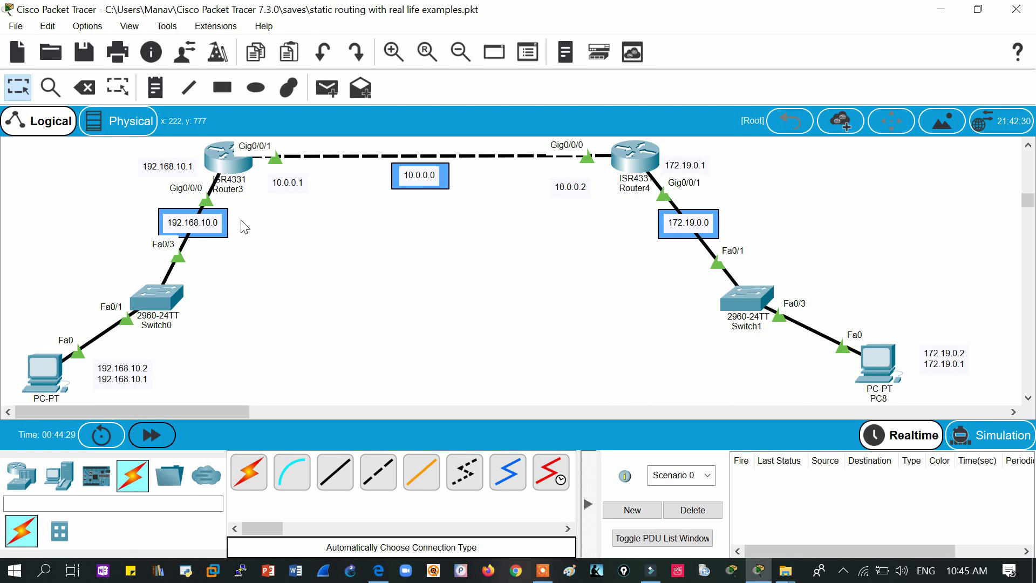
Open Router3's command line in a maximized window and exit interface configuration to privileged EXEC mode
left_click(235, 171)
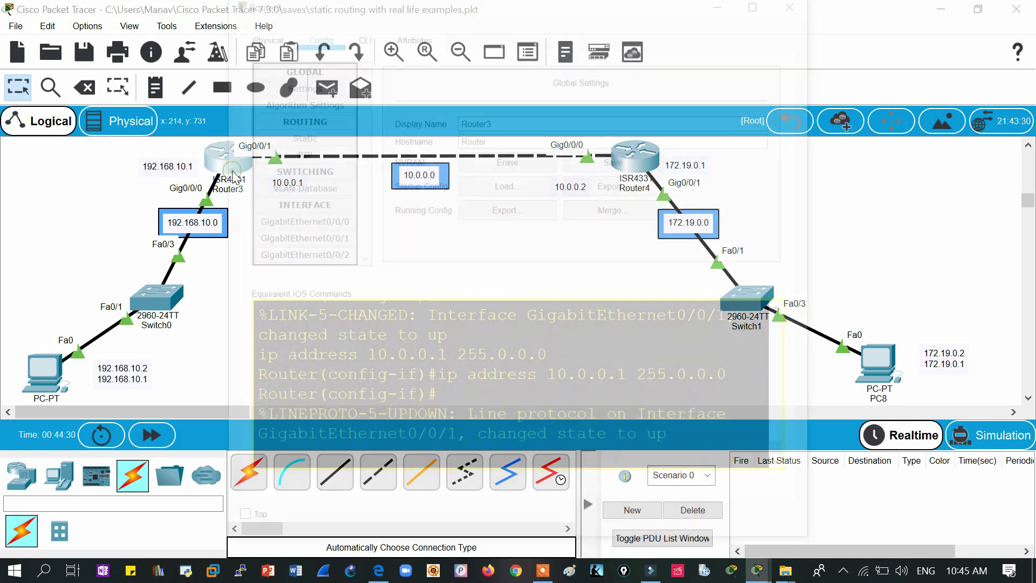
left_click(360, 31)
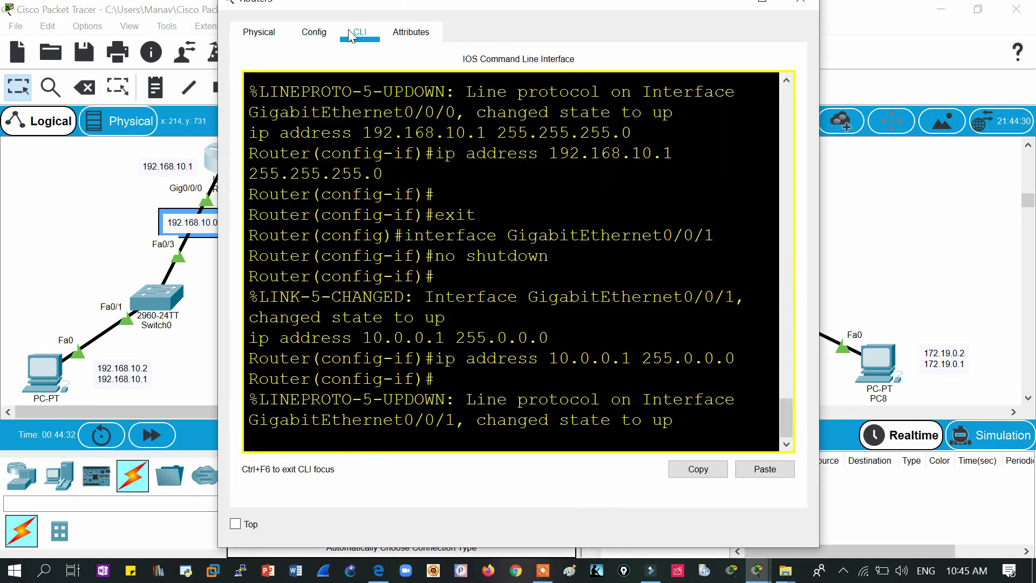
left_click(762, 6)
key("Return")
key("Return")
key("Return")
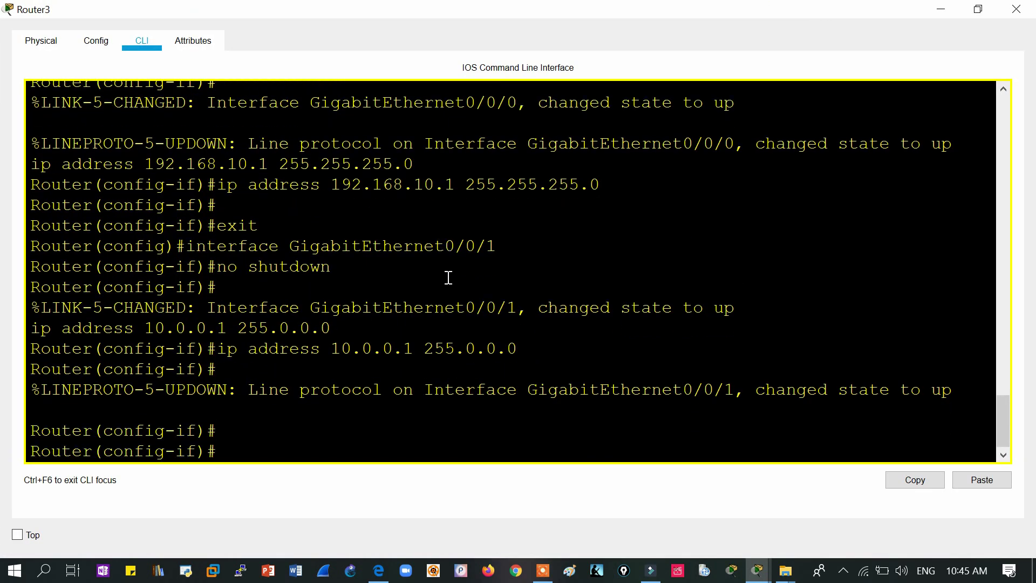
key("ctrl+z")
key("ctrl+z")
key("ctrl+z")
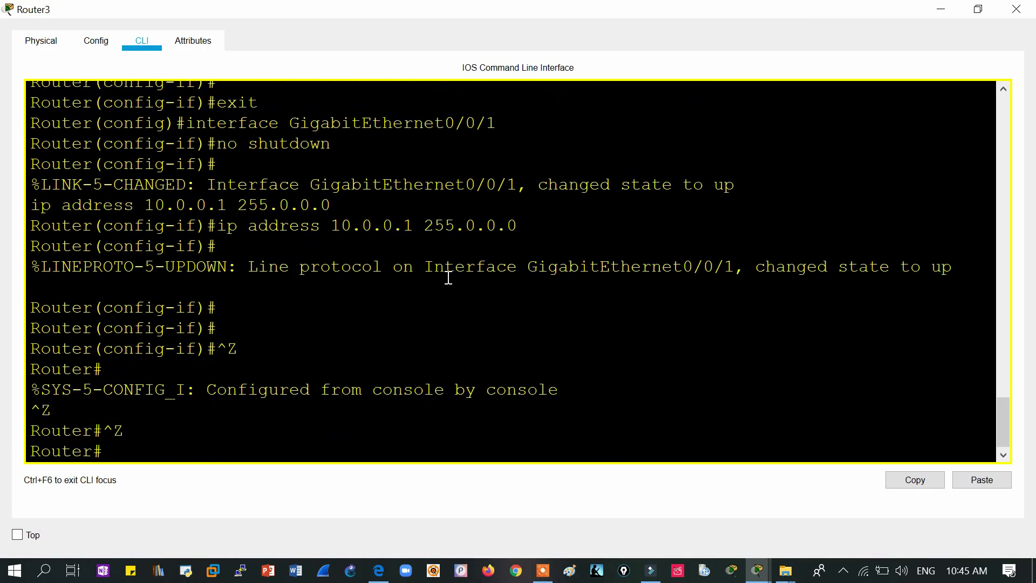
Display Router3's routing table with "sh ip rou", examine its 10.0.0.0 entries and close the router window
type("sh ip rou")
key("Return")
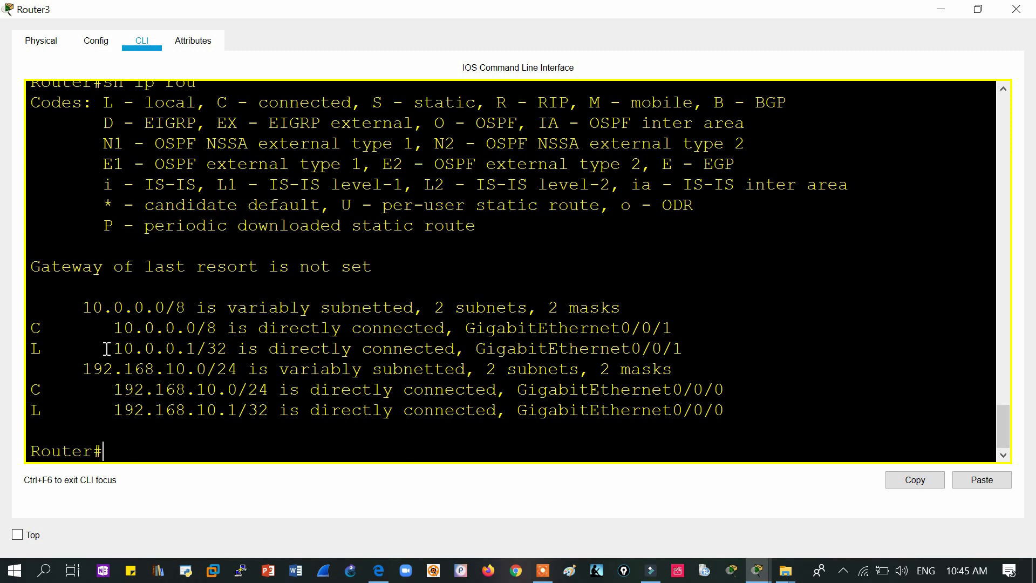
left_click_drag(105, 348, 191, 346)
left_click_drag(72, 327, 28, 329)
left_click(1016, 9)
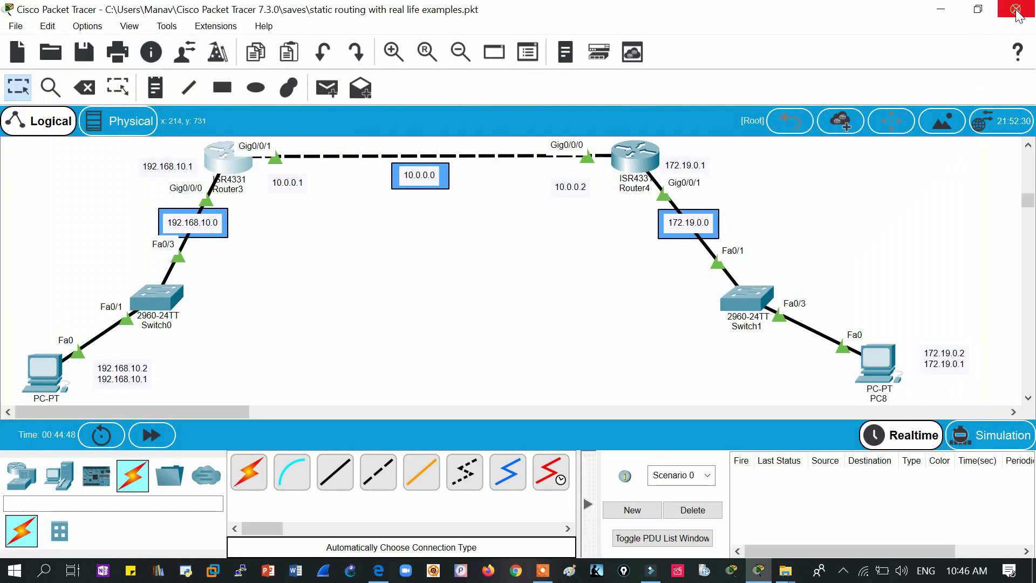
left_click_drag(633, 215, 962, 401)
left_click(574, 326)
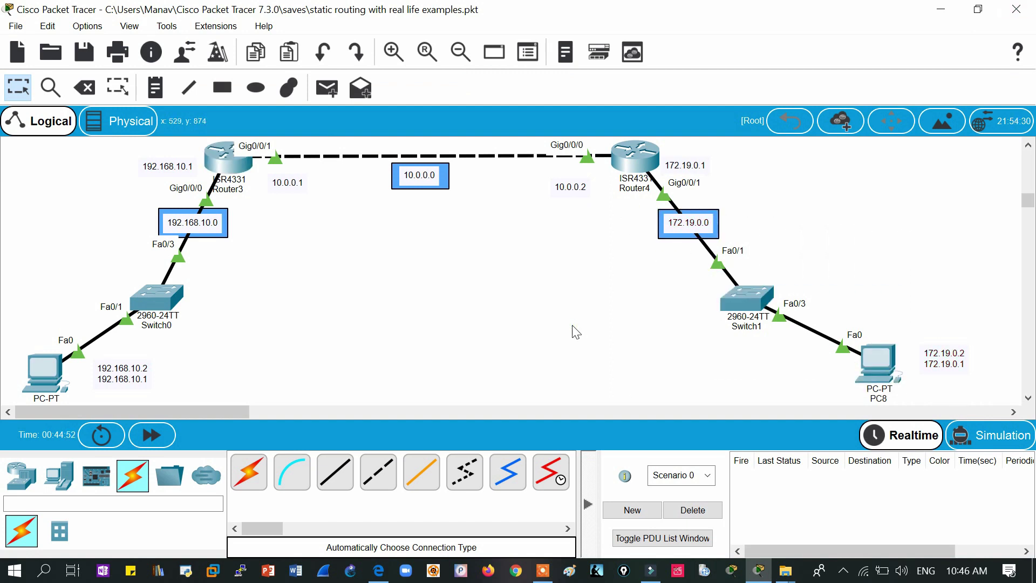
Switch to the Static Routing PDF in Edge, show the static routing notes on page 2 and lower the screen brightness
left_click(379, 570)
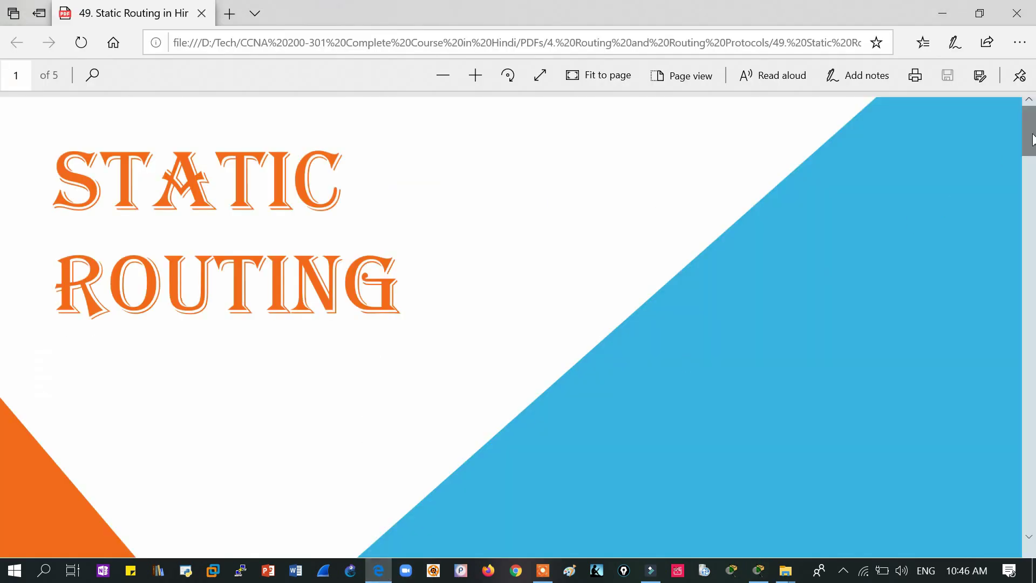
left_click_drag(1032, 138, 1024, 230)
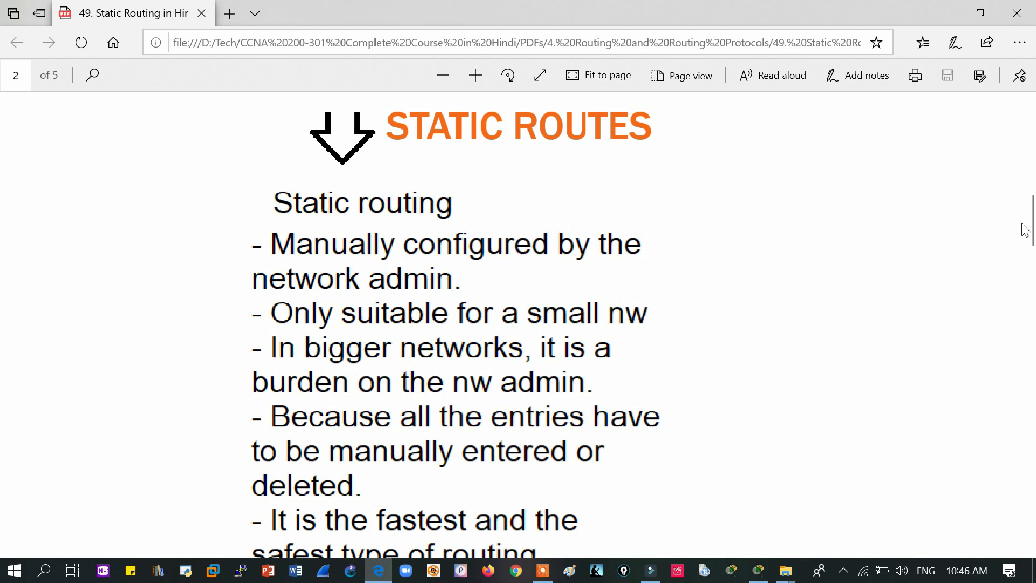
left_click_drag(1031, 232, 1033, 238)
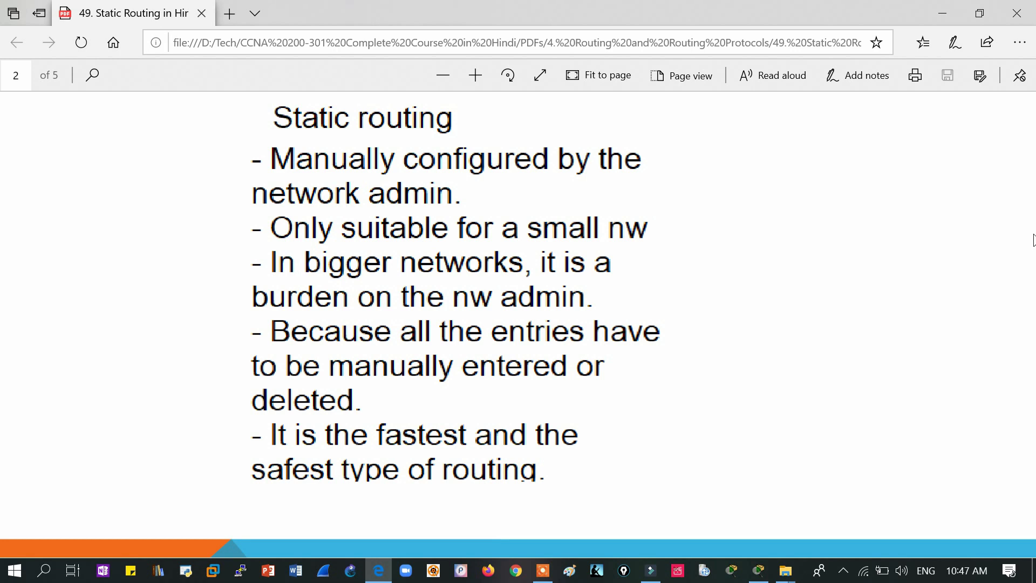
key("XF86MonBrightnessDown")
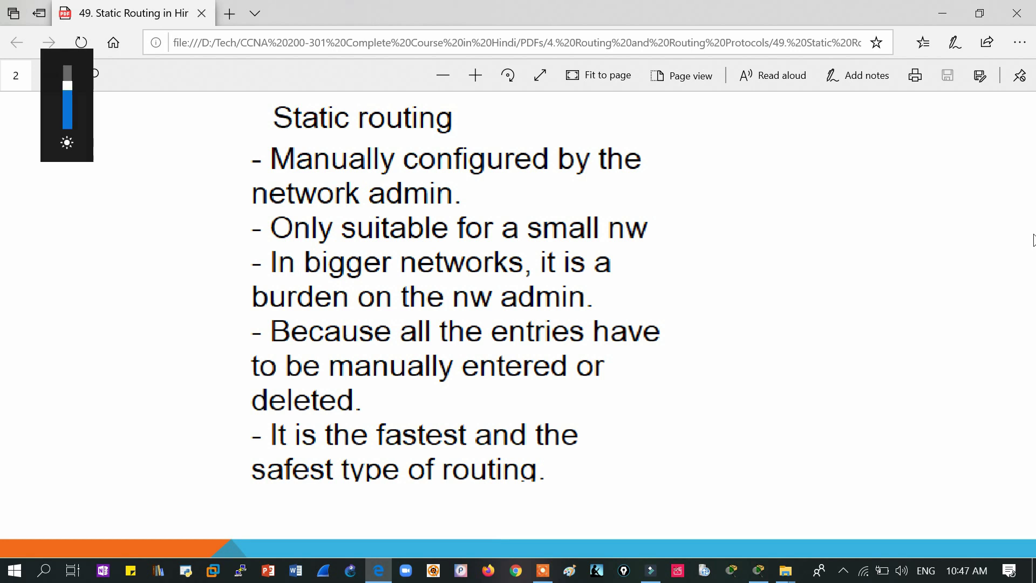
key("XF86MonBrightnessDown")
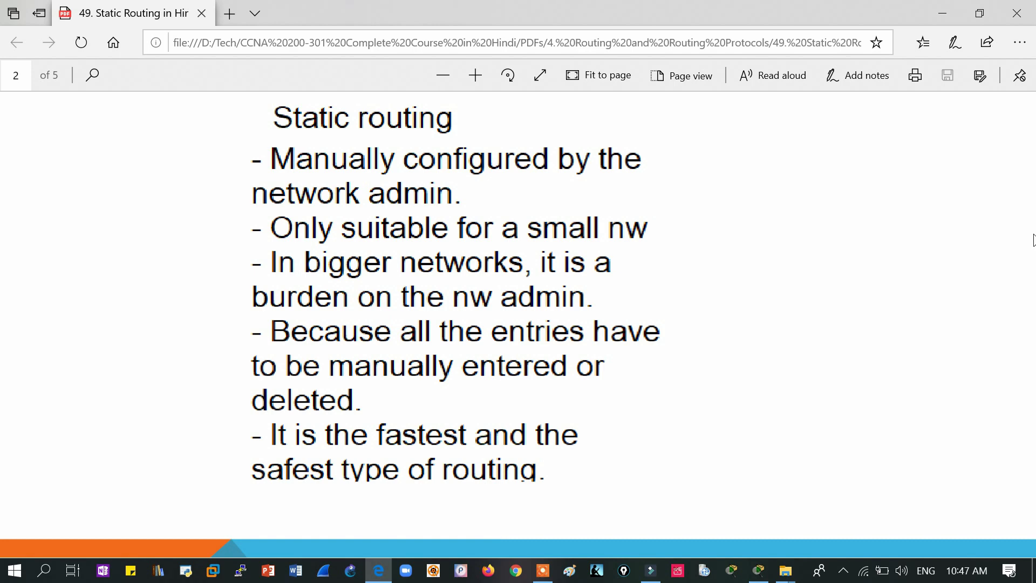
Review the two-router topology in Packet Tracer, and return to the PDF in Edge to study the ip route syntax on page 3
left_click(761, 573)
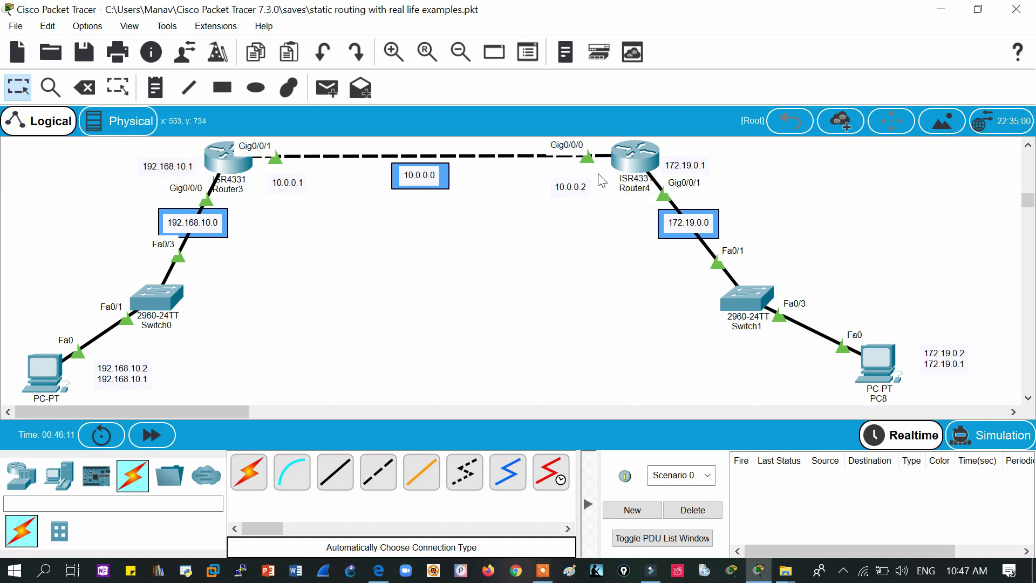
mouse_move(872, 353)
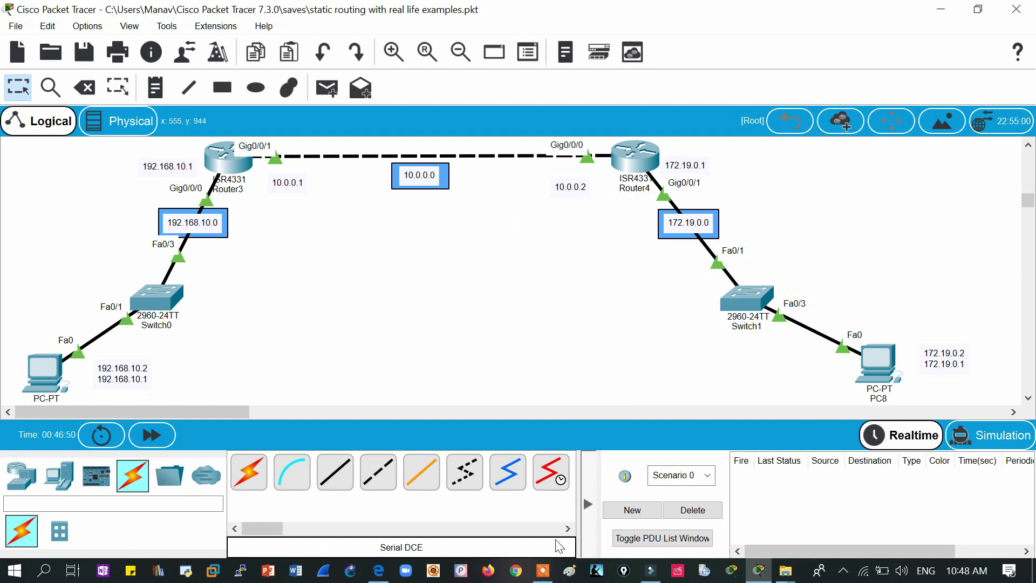
left_click(378, 571)
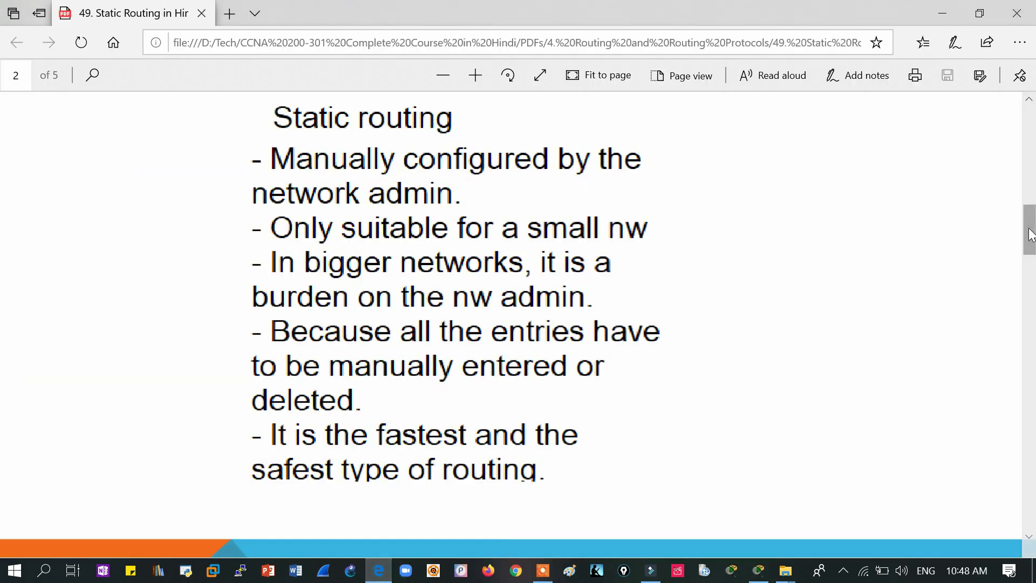
left_click_drag(1029, 231, 1024, 311)
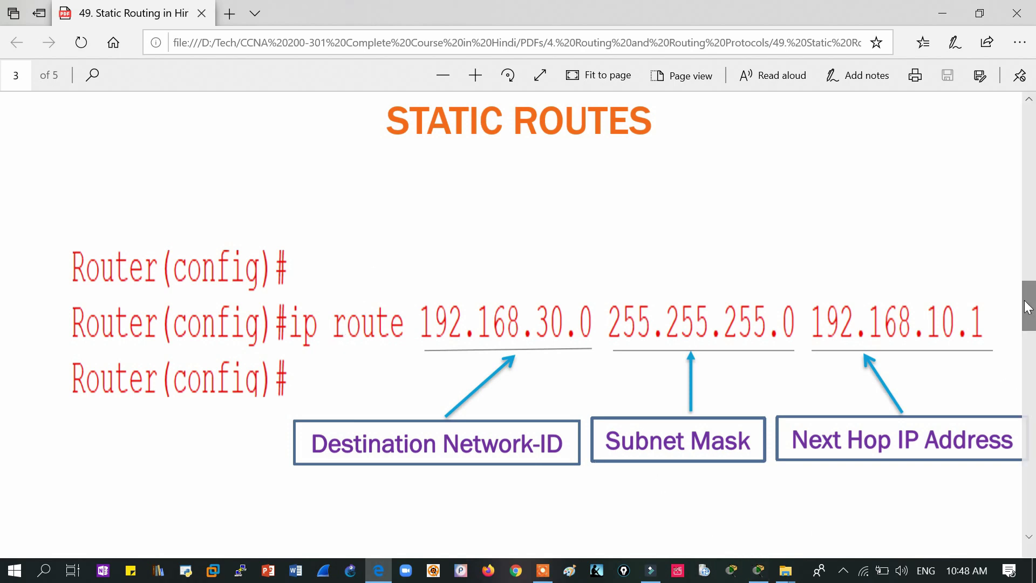
mouse_move(1025, 316)
left_mouse_down()
mouse_move(1025, 475)
mouse_move(1030, 238)
mouse_move(1032, 312)
left_mouse_up()
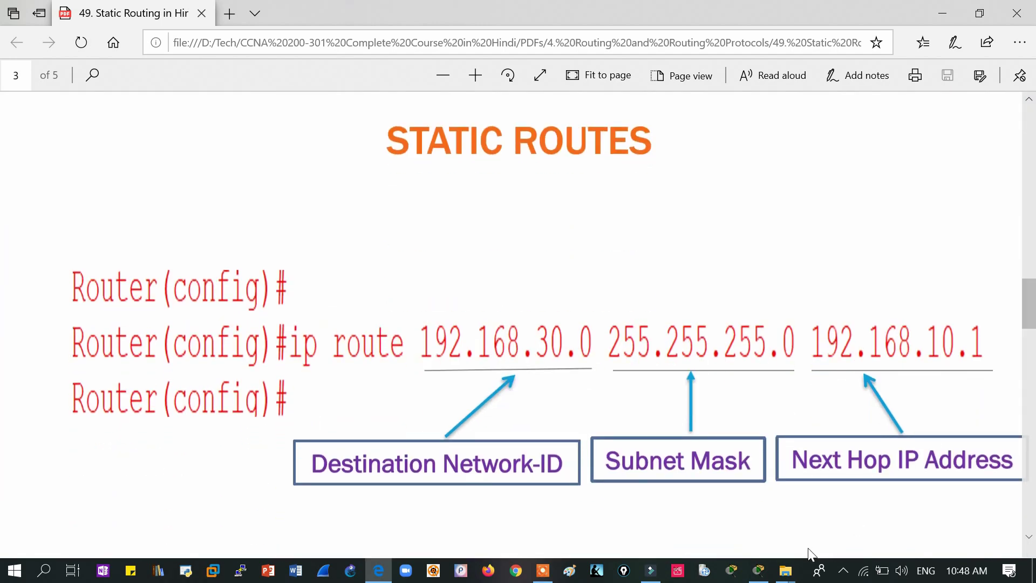
Switch to Packet Tracer and place a note reading "ip route" in the empty area below the 10.0.0.0 link
left_click(757, 572)
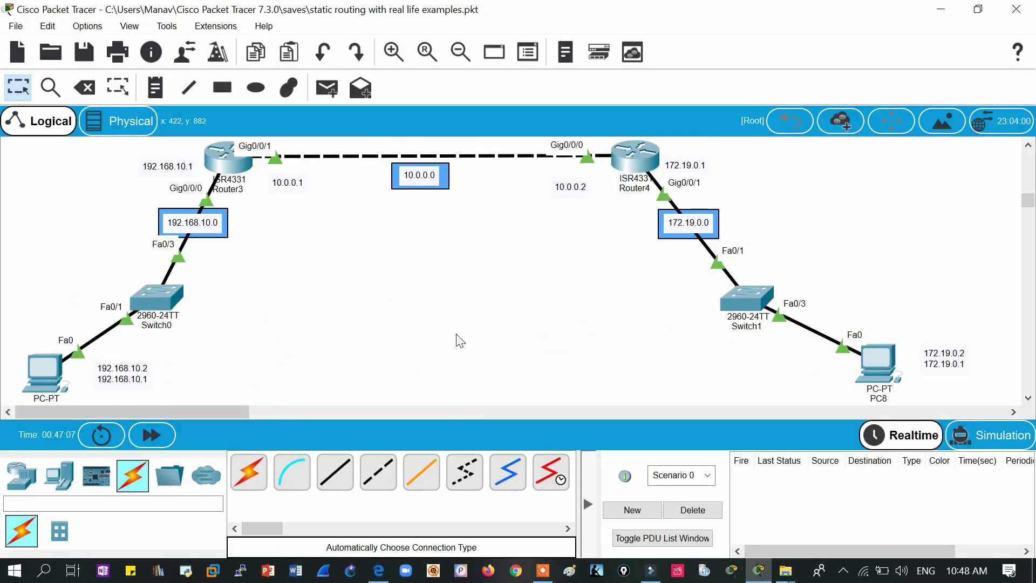
left_click(155, 87)
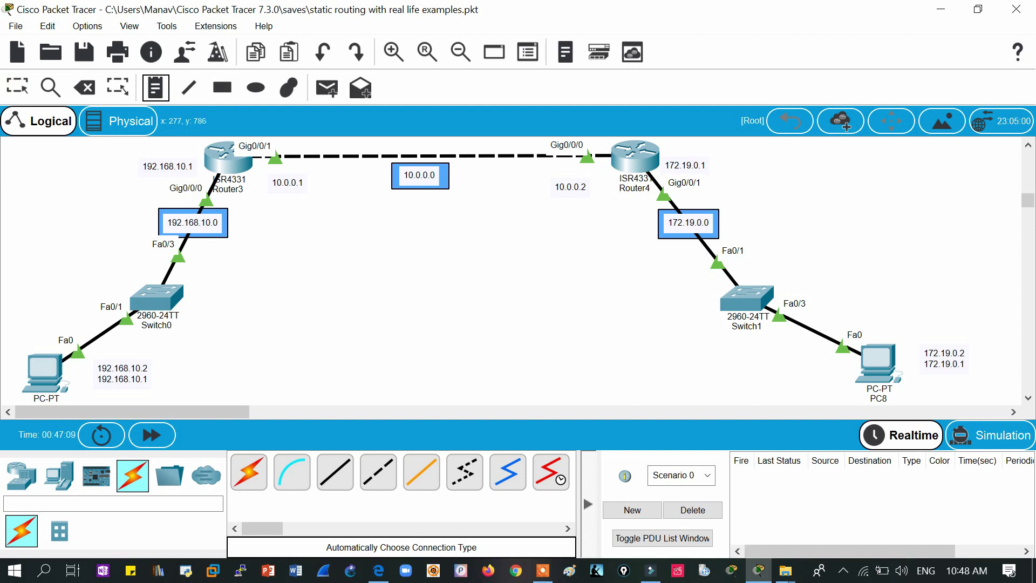
left_click(296, 228)
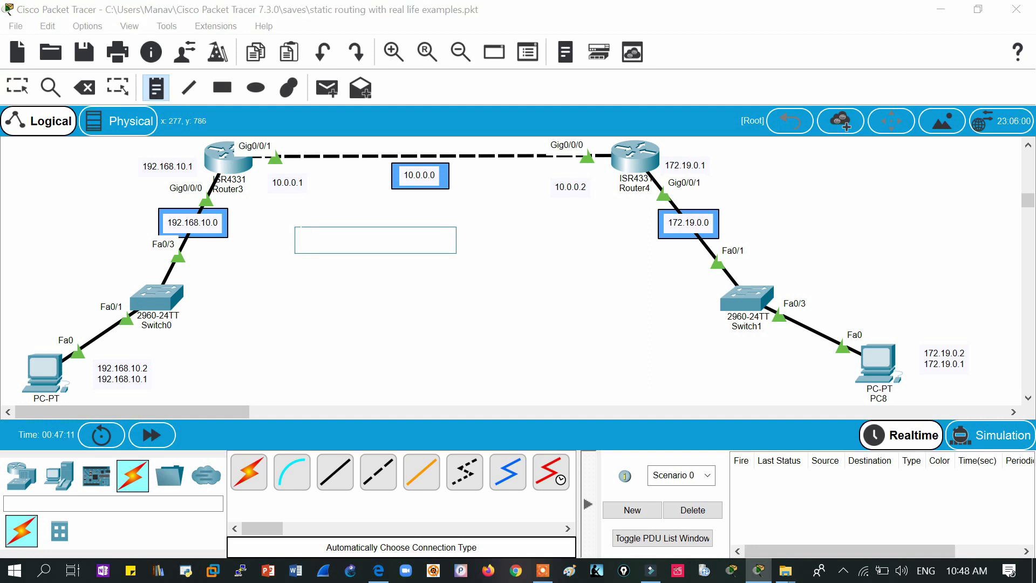
type("ip rp")
key("BackSpace")
type("oute")
Check the route syntax in the PDF in Edge and append destination network 172.19.0.0 to the "ip route" note in Packet Tracer
left_click(379, 570)
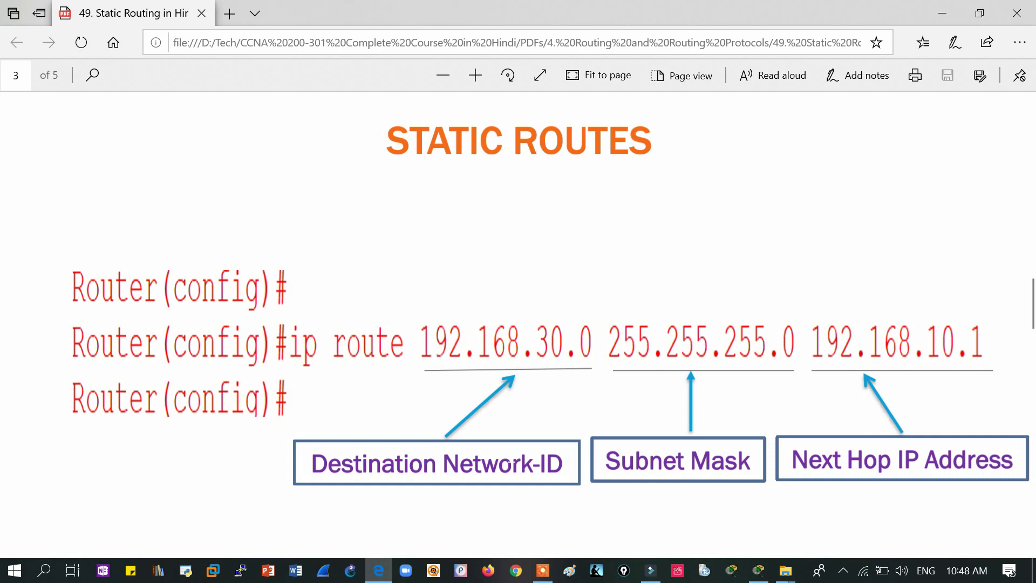
left_click(758, 570)
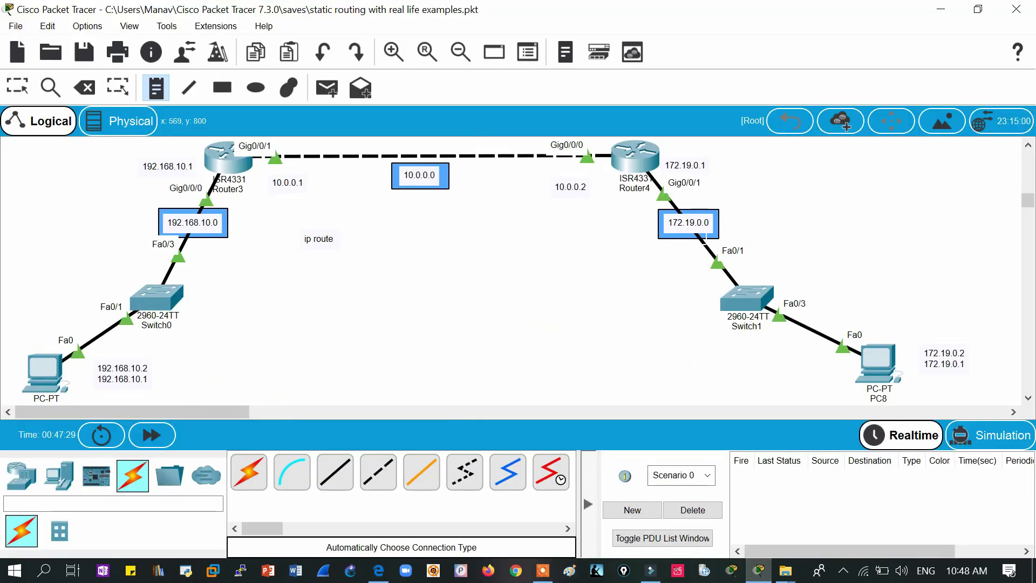
left_click(19, 88)
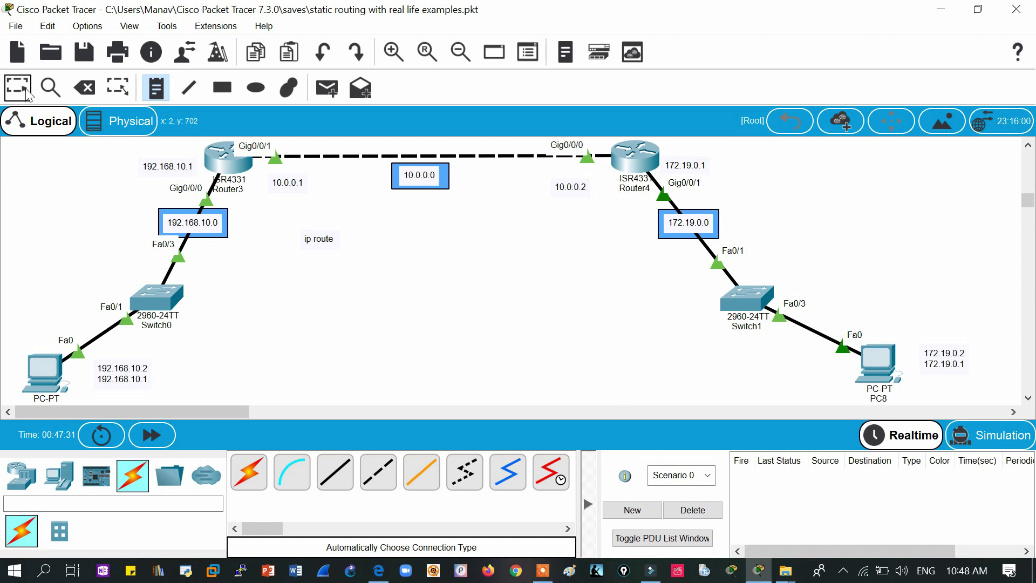
double_click(330, 242)
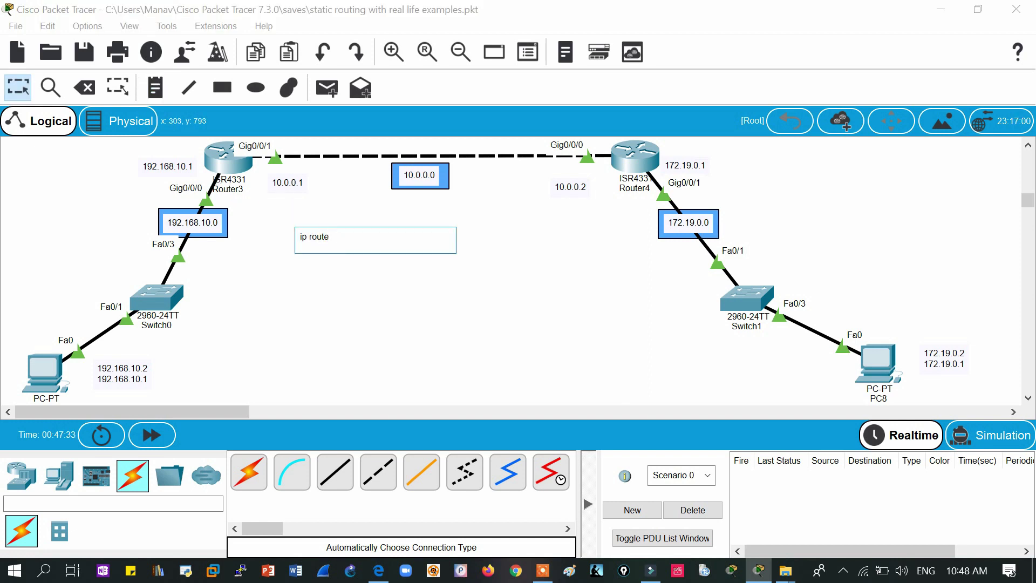
type("172.16")
key("BackSpace")
type("9.0.0")
Append subnet mask 255.255.0.0 to the ip route note in Packet Tracer, consulting the command syntax in the PDF in Edge
left_click(378, 570)
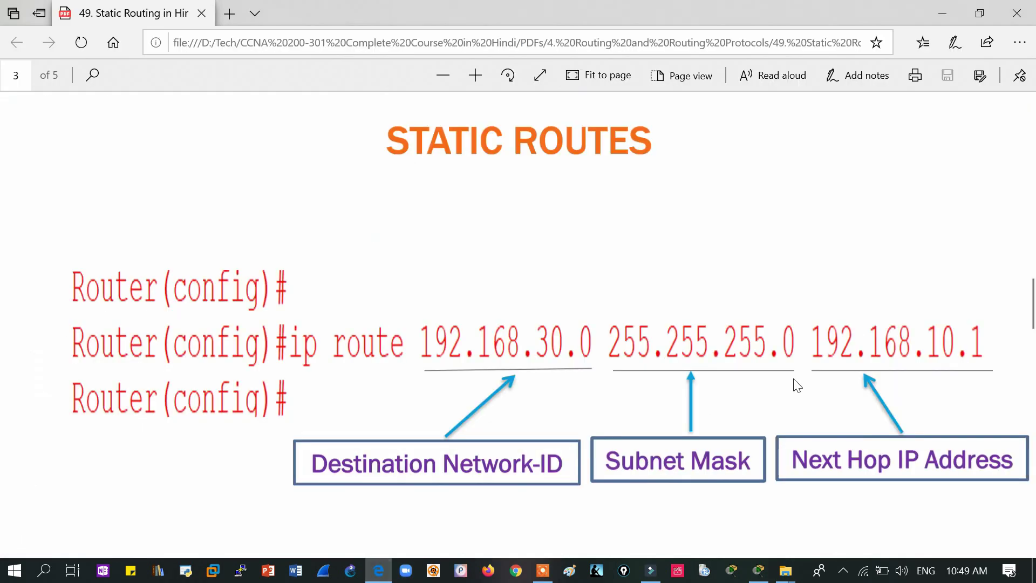
left_click(378, 570)
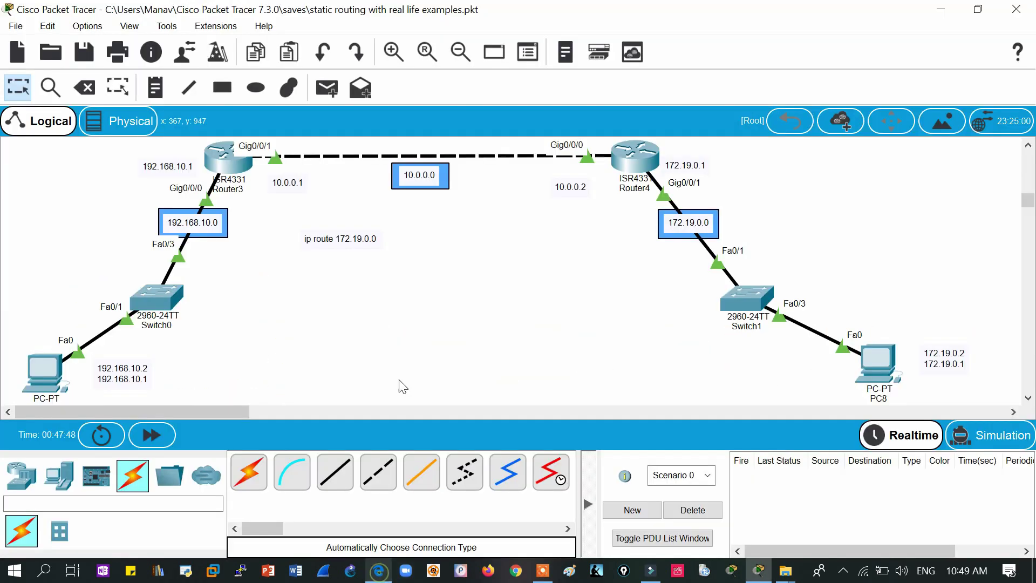
double_click(346, 240)
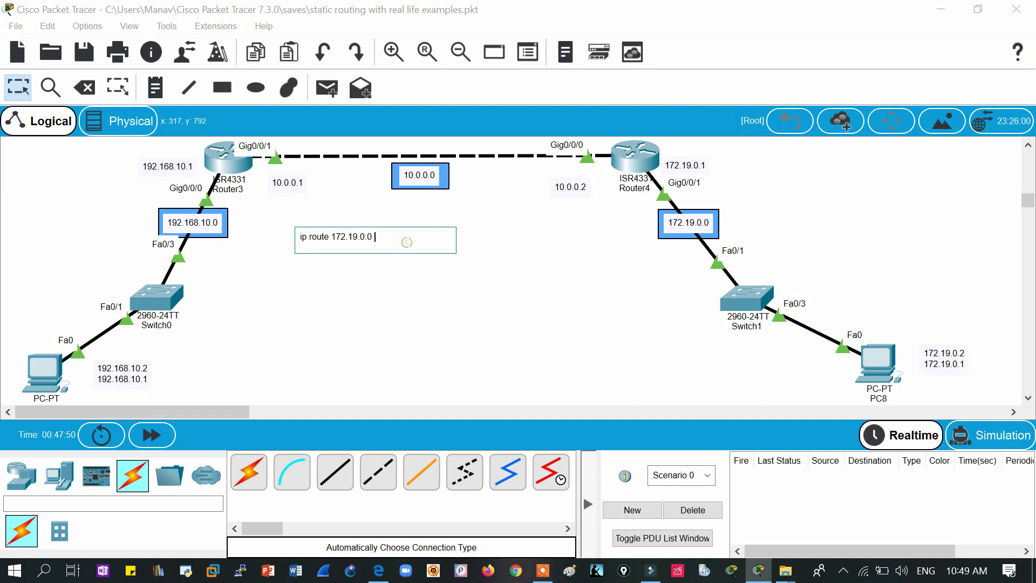
type("255.255.0.0")
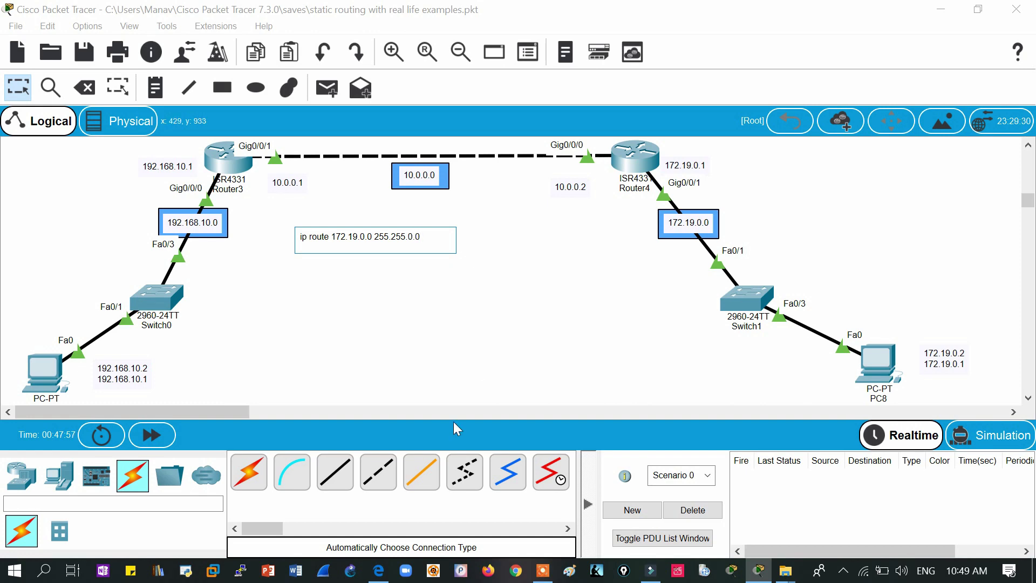
left_click(378, 571)
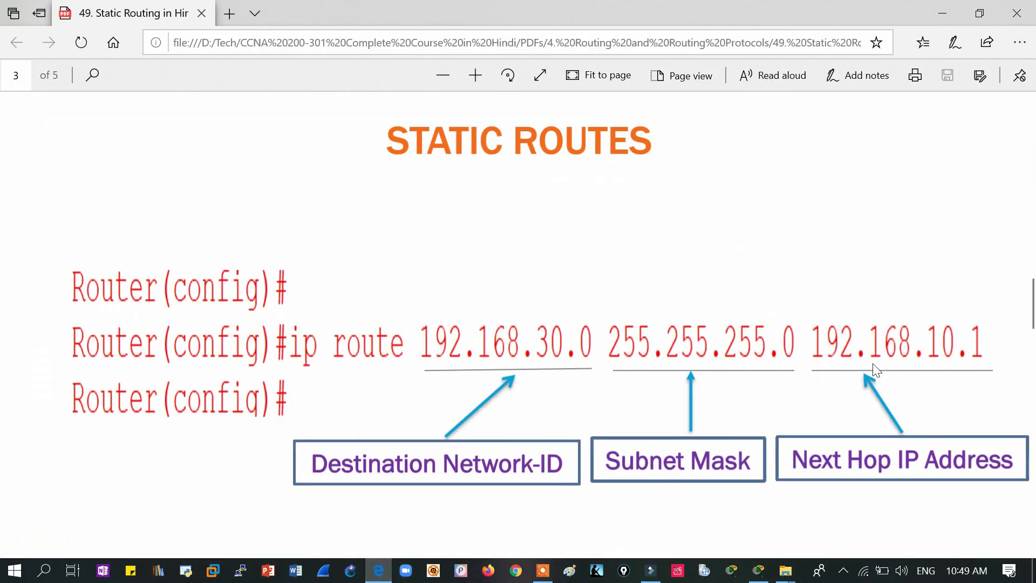
key("alt+Tab")
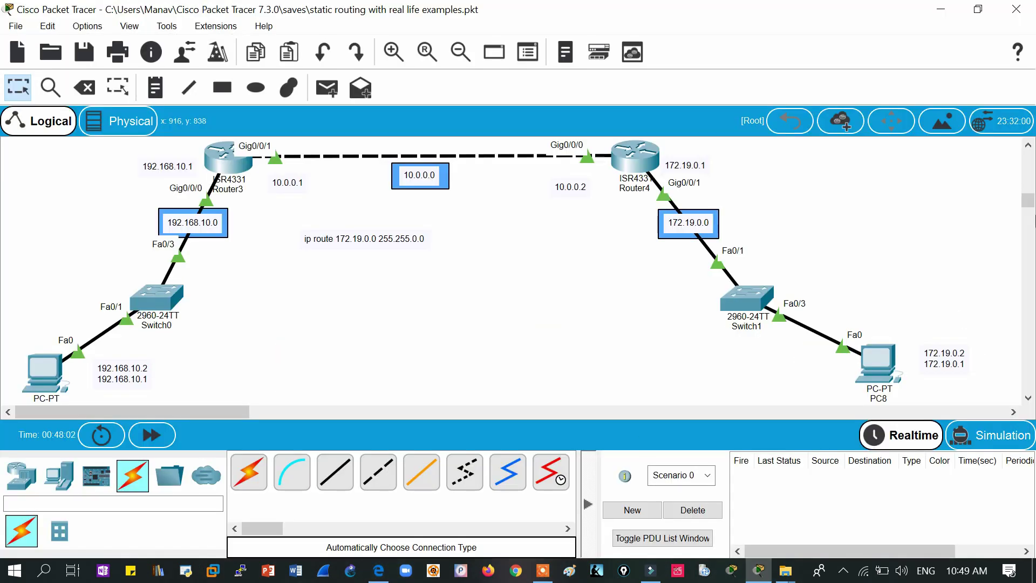
Go to the five-router topology, and shift the 40.0.0.2 label slightly left and router R5 slightly right
left_click_drag(1032, 210, 1028, 178)
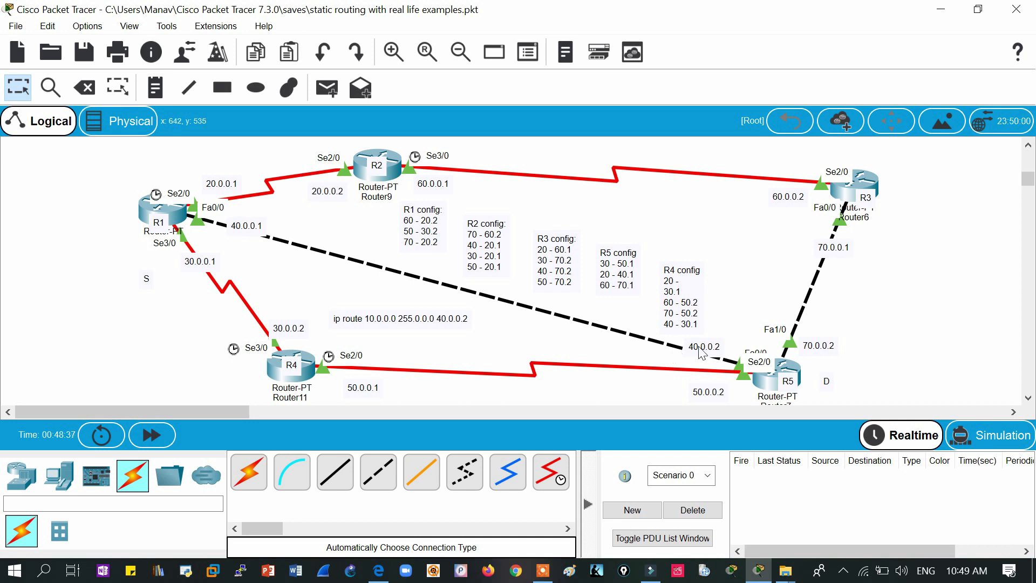
left_click_drag(701, 351, 696, 352)
mouse_move(763, 387)
left_mouse_down()
mouse_move(772, 339)
mouse_move(749, 406)
mouse_move(763, 365)
mouse_move(749, 371)
mouse_move(774, 389)
left_mouse_up()
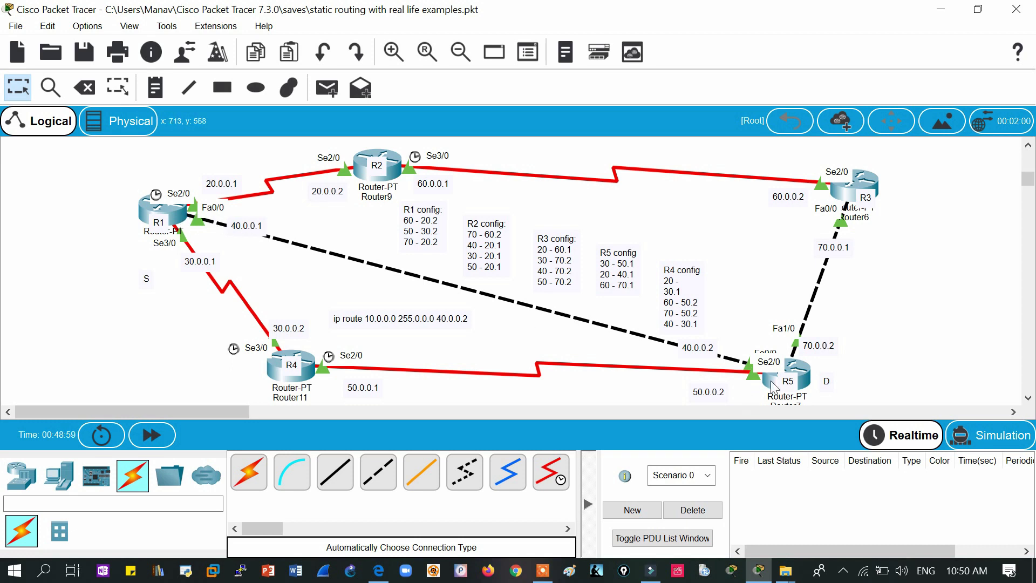
Move the S label beside R1, and the 40.0.0.2 and 50.0.0.2 address labels closer to router R5
left_click_drag(701, 357, 715, 363)
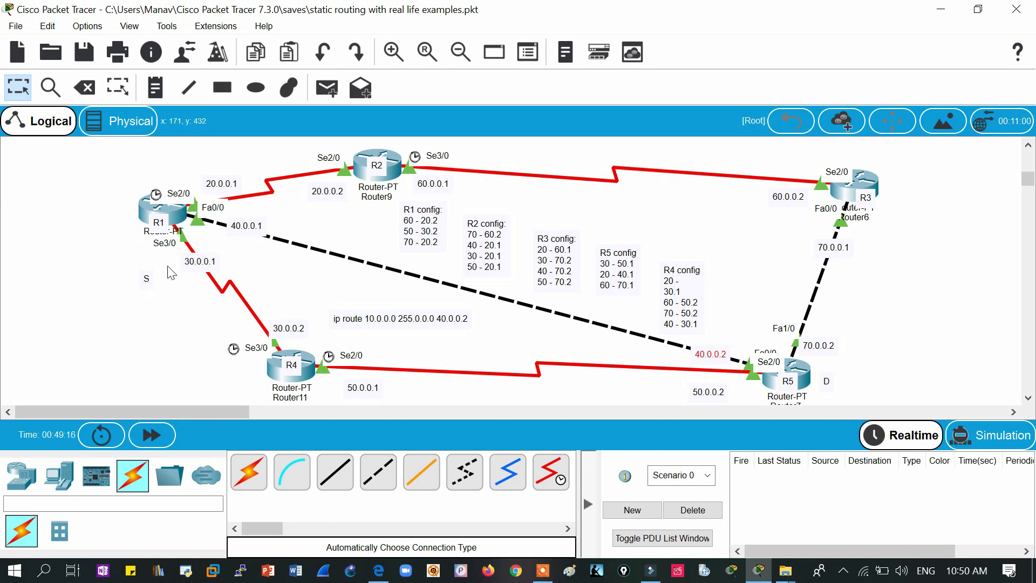
mouse_move(391, 178)
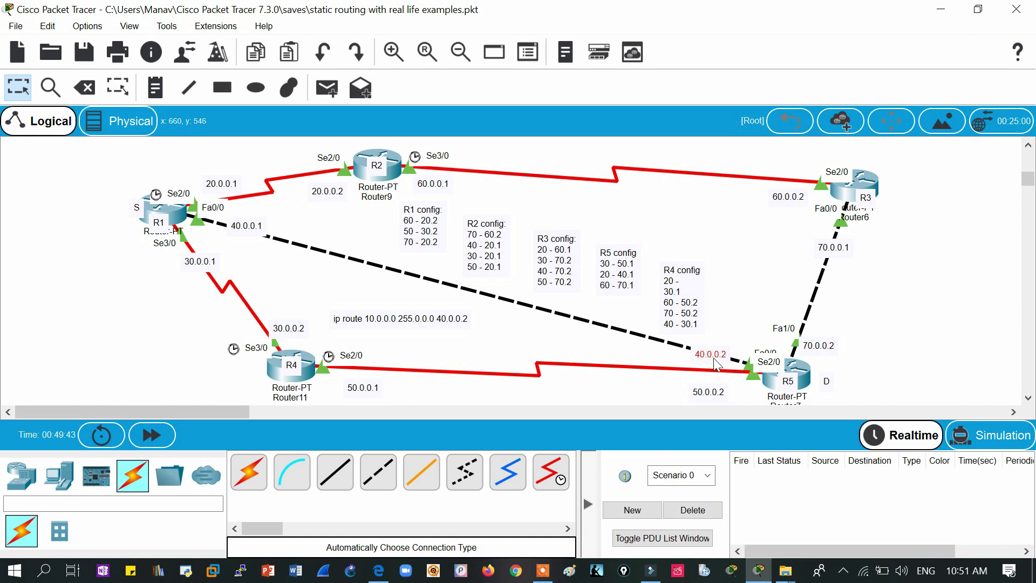
left_click_drag(709, 363, 719, 362)
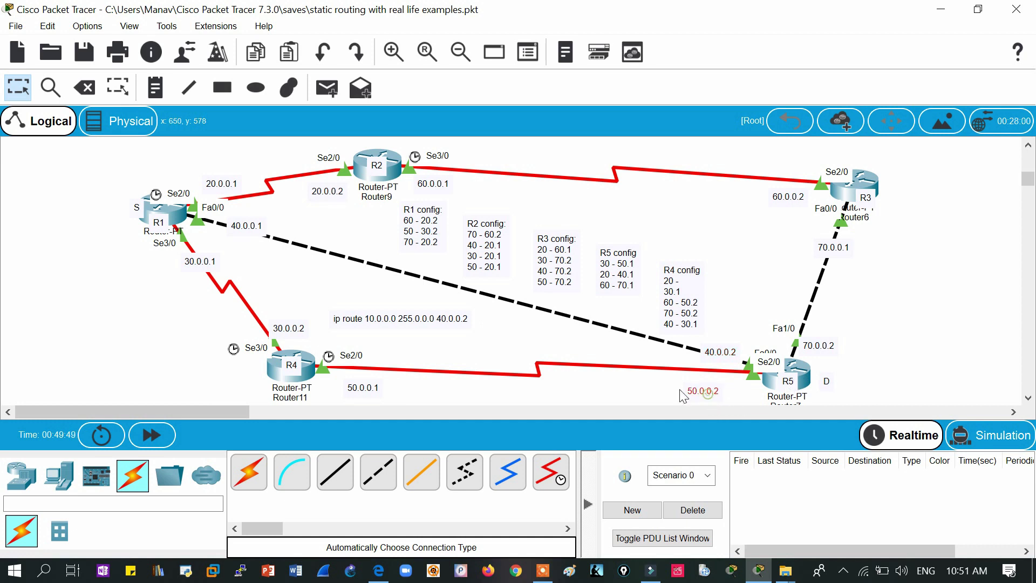
left_click_drag(681, 397, 720, 391)
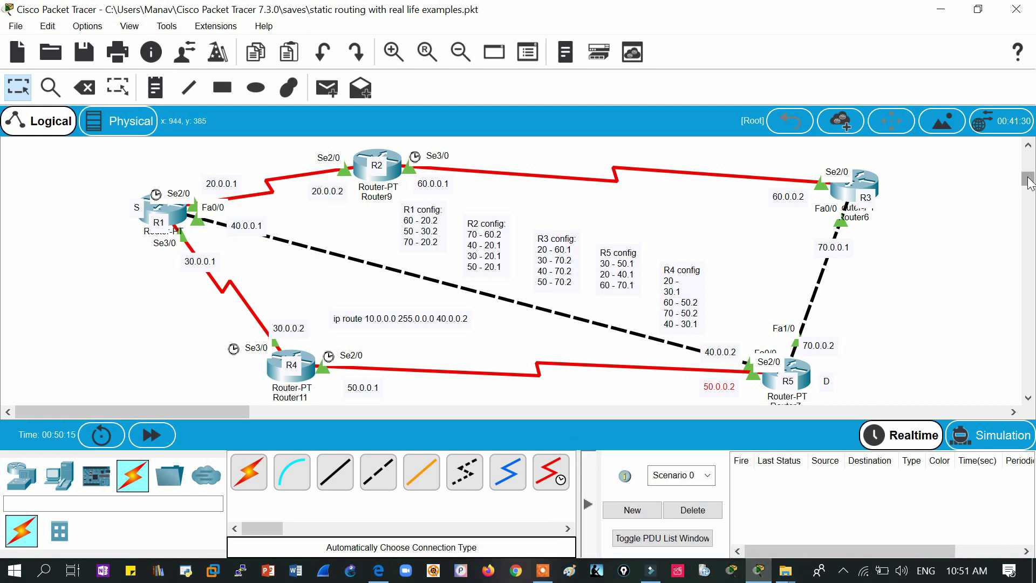
Return to the two-router topology and move the 10.0.0.2 label closer to Router4 and the 10.0.0.1 label closer to Router3
left_click_drag(1028, 179, 1028, 203)
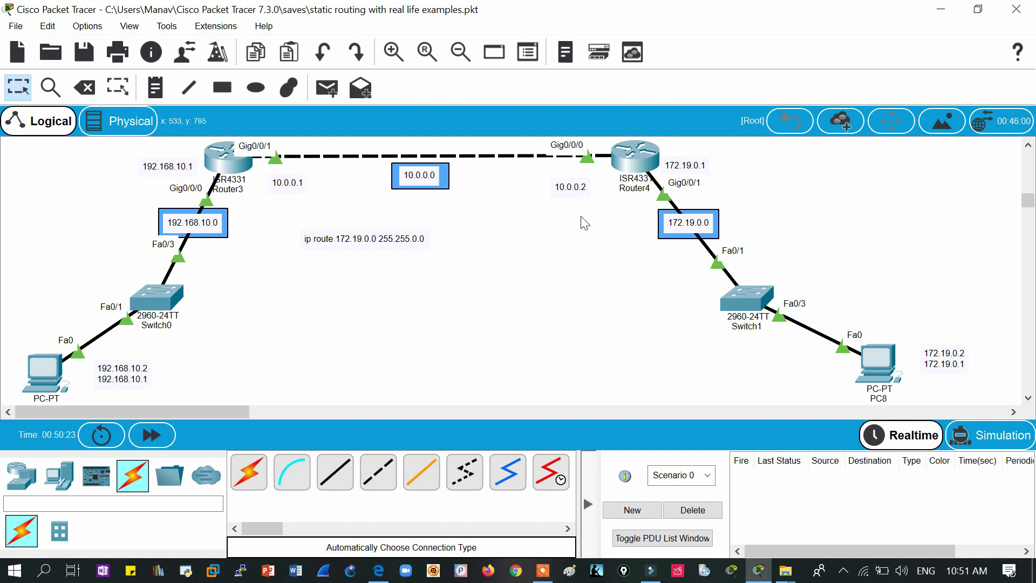
left_click_drag(570, 193, 586, 188)
left_click_drag(289, 186, 278, 182)
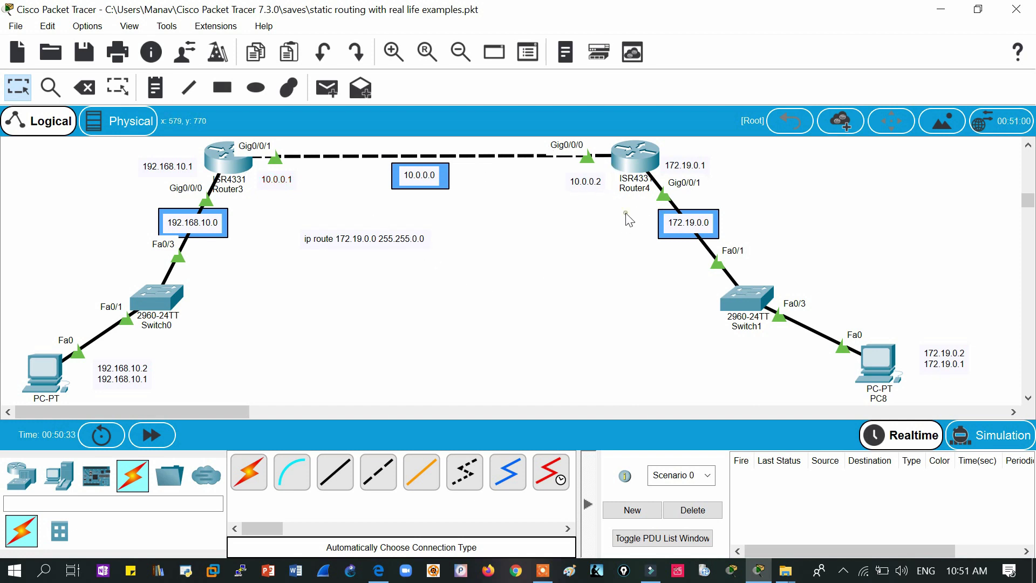
left_click_drag(626, 213, 938, 376)
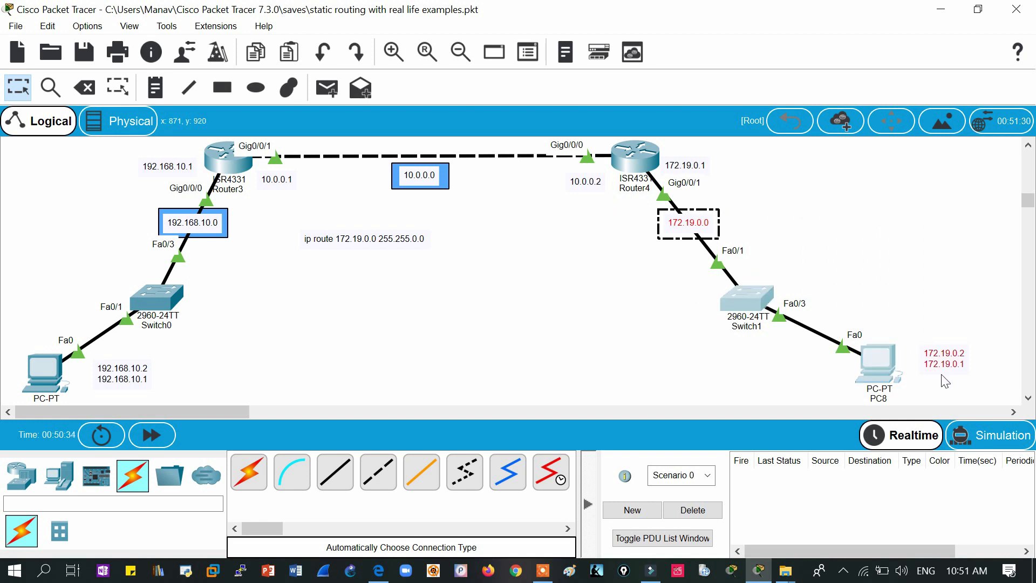
left_click(675, 275)
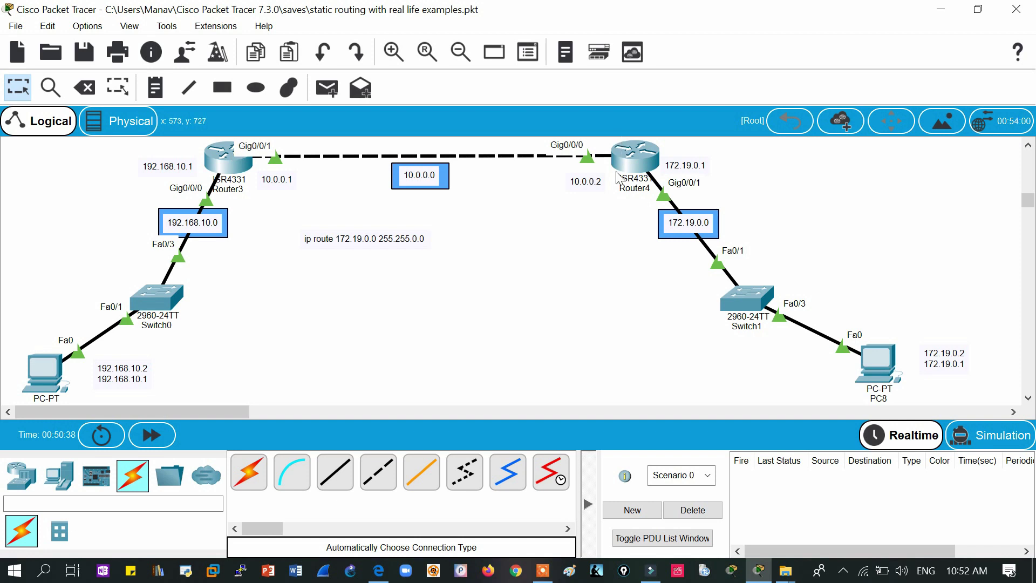
Append next-hop address 10.0.0.2 to the "ip route 172.19.0.0 255.255.0.0" note and center the note below the 10.0.0.0 label
double_click(416, 243)
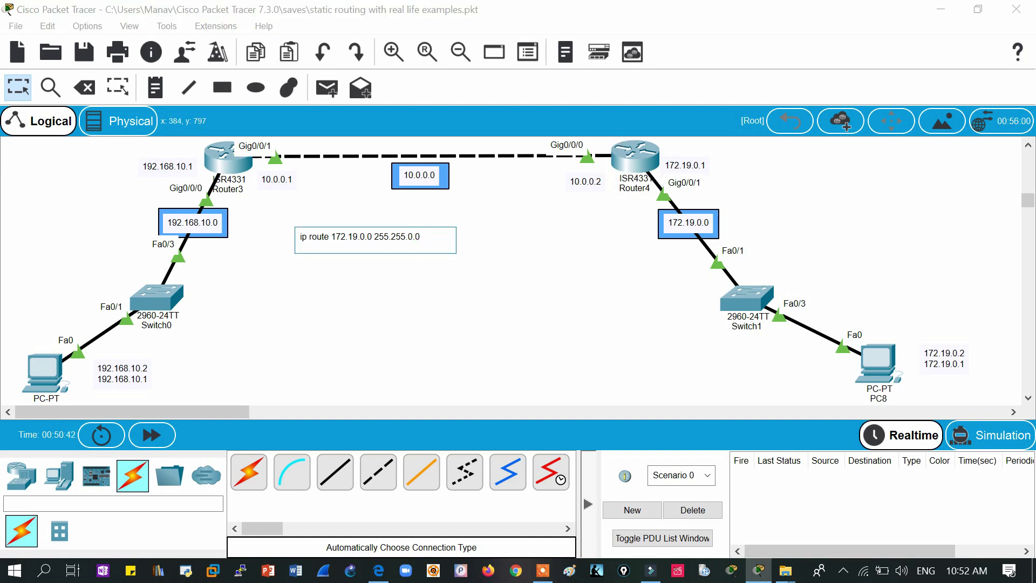
type("10.0.0.2")
left_click(441, 248)
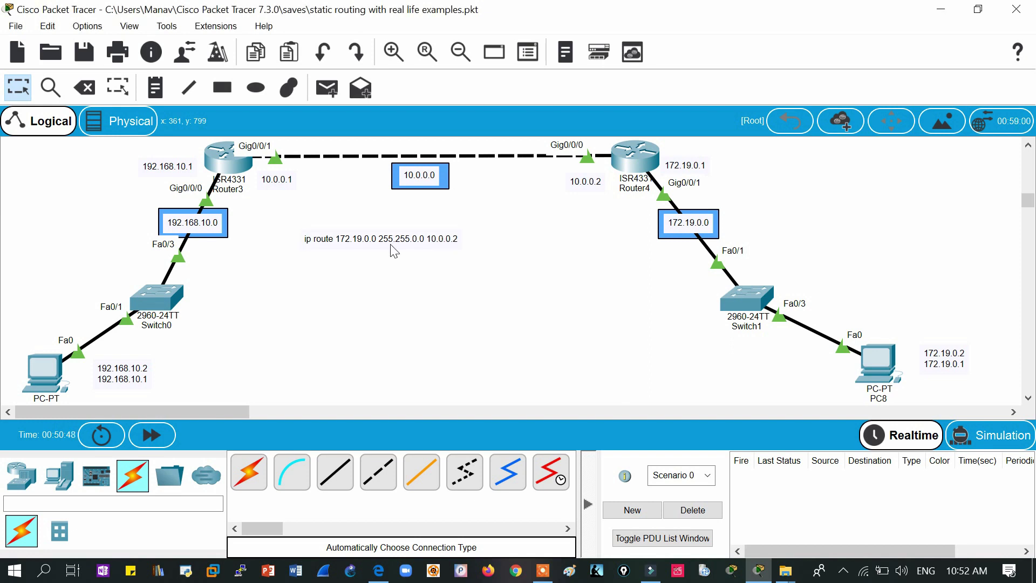
left_click_drag(395, 252, 438, 247)
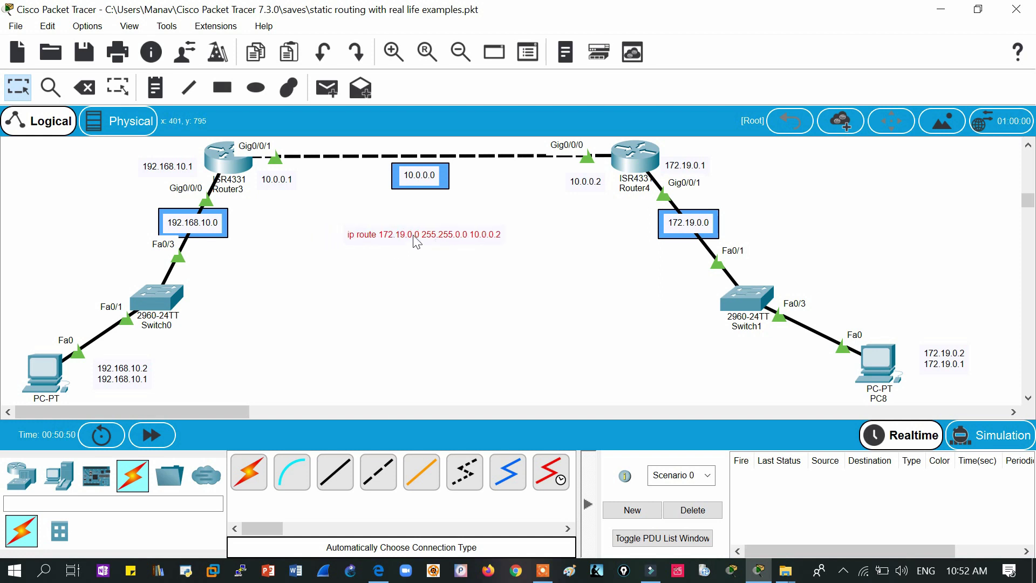
Draw an outlined rectangle with light pink fill #ffaaff around the ip route note, and return to the selection tool
left_click(220, 93)
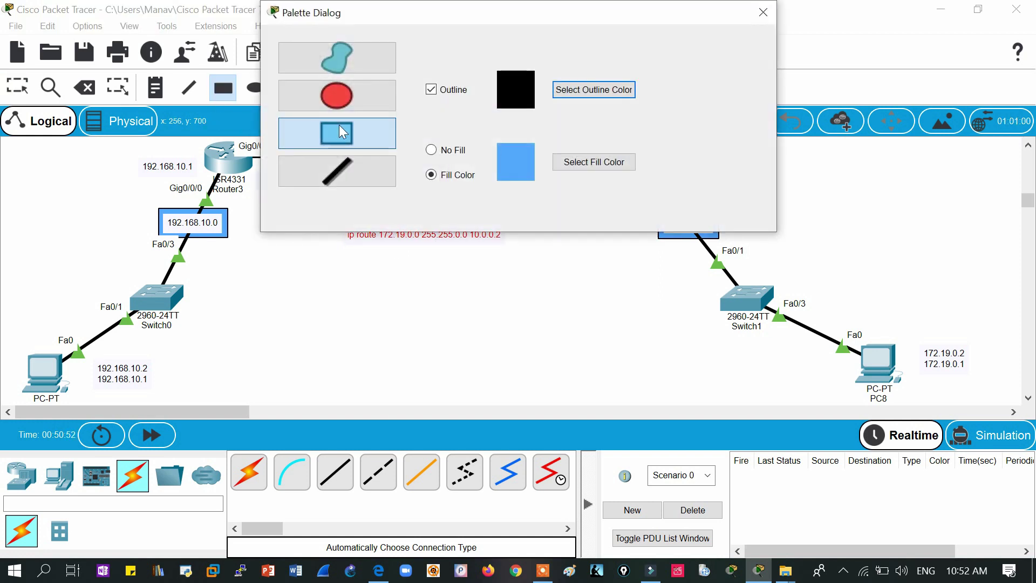
left_click(596, 163)
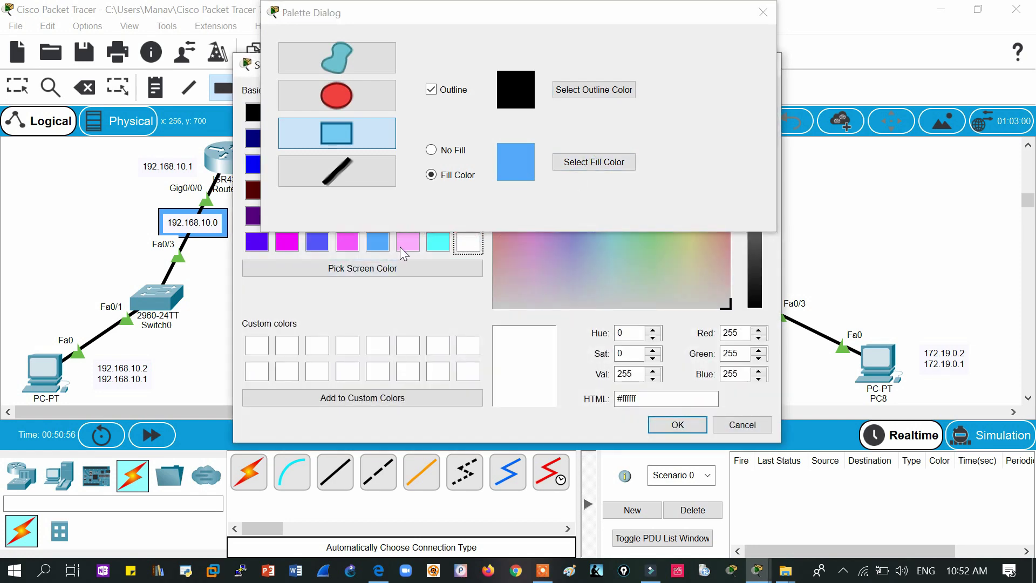
left_click(403, 246)
left_click(672, 425)
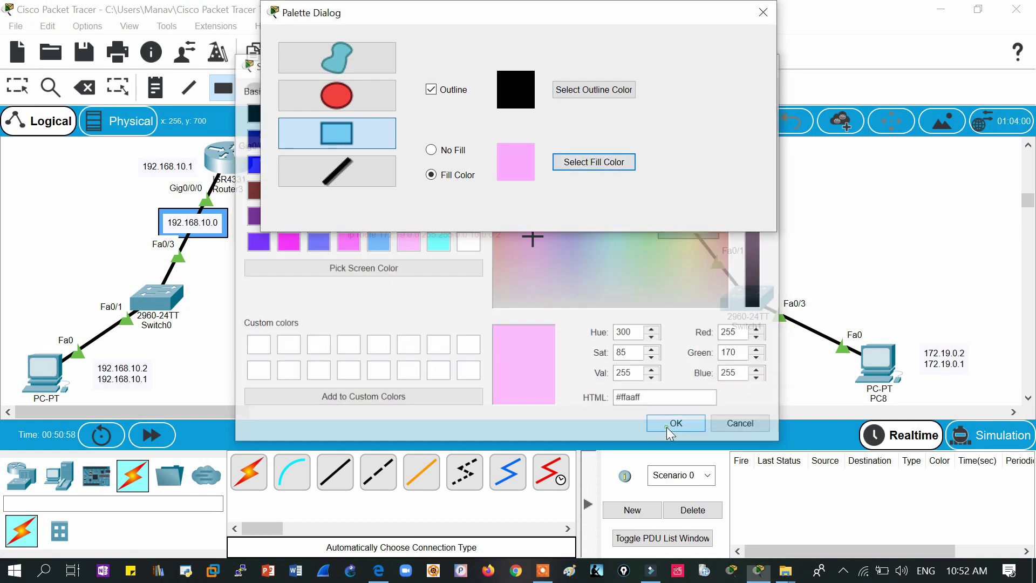
left_click_drag(435, 15, 452, 329)
left_click_drag(333, 221, 521, 253)
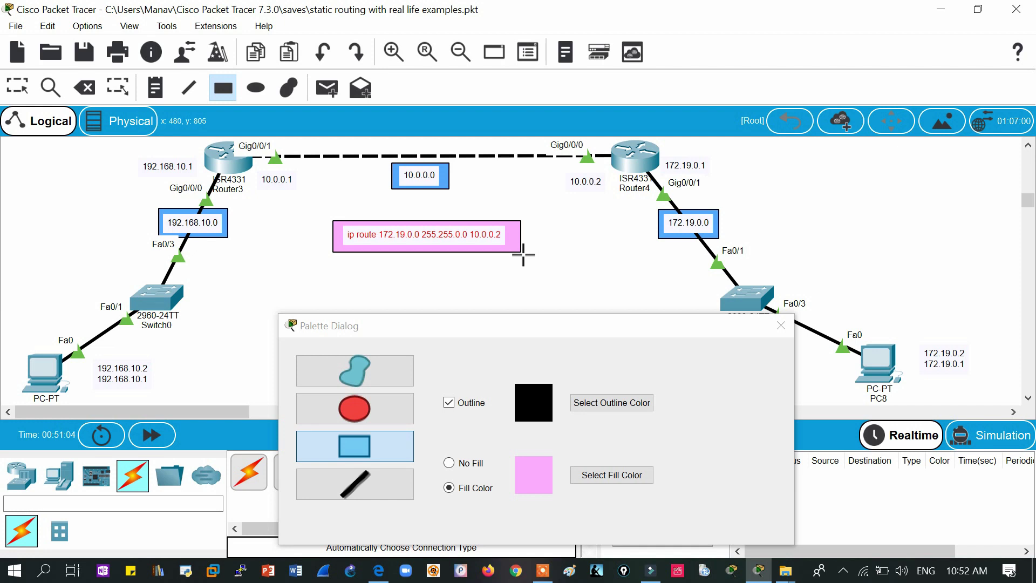
left_click(781, 326)
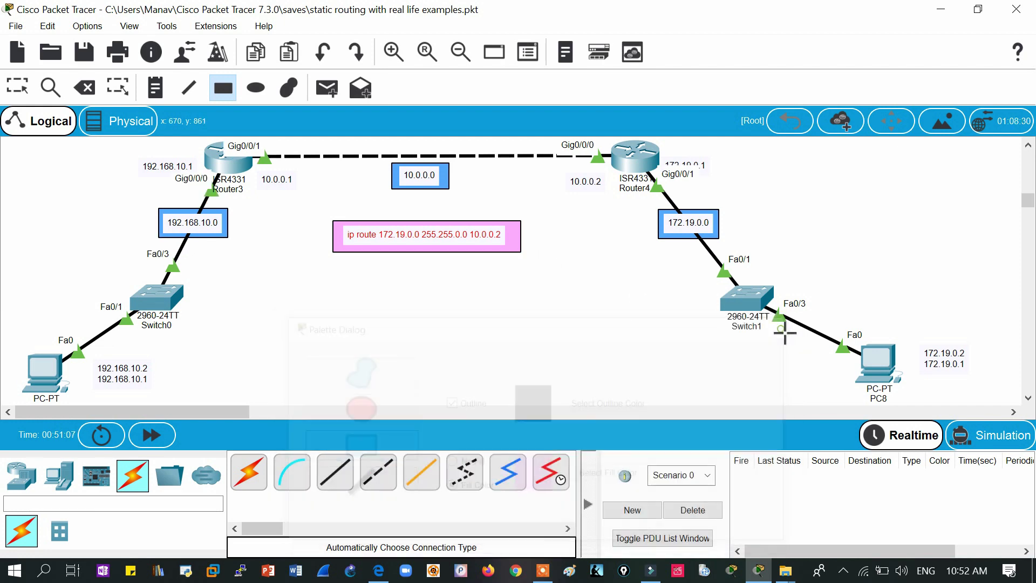
left_click(18, 93)
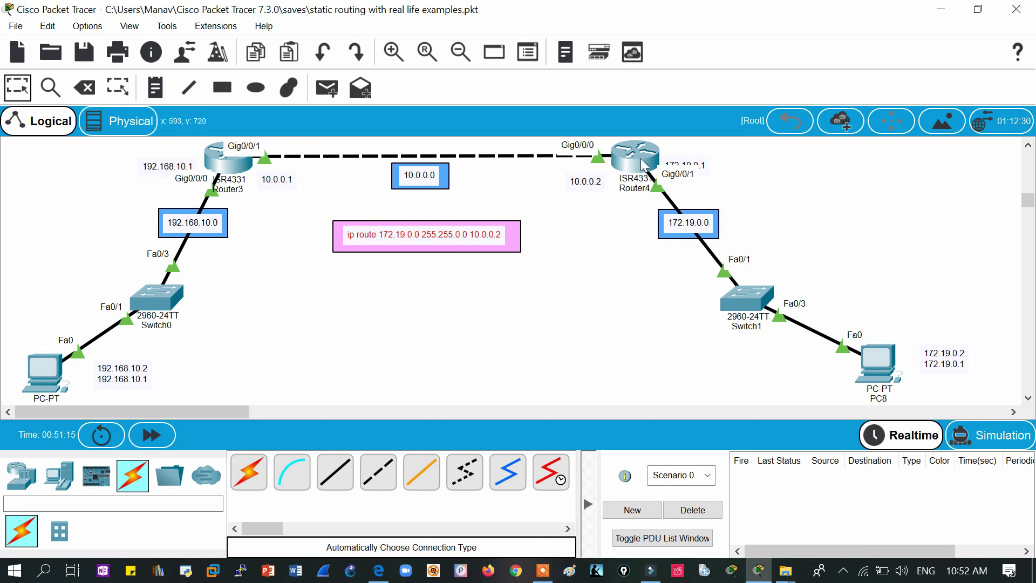
Move the 172.19.0.1 label slightly up and right so it clears Router4's Gig0/0/1 label
left_click_drag(700, 169, 701, 159)
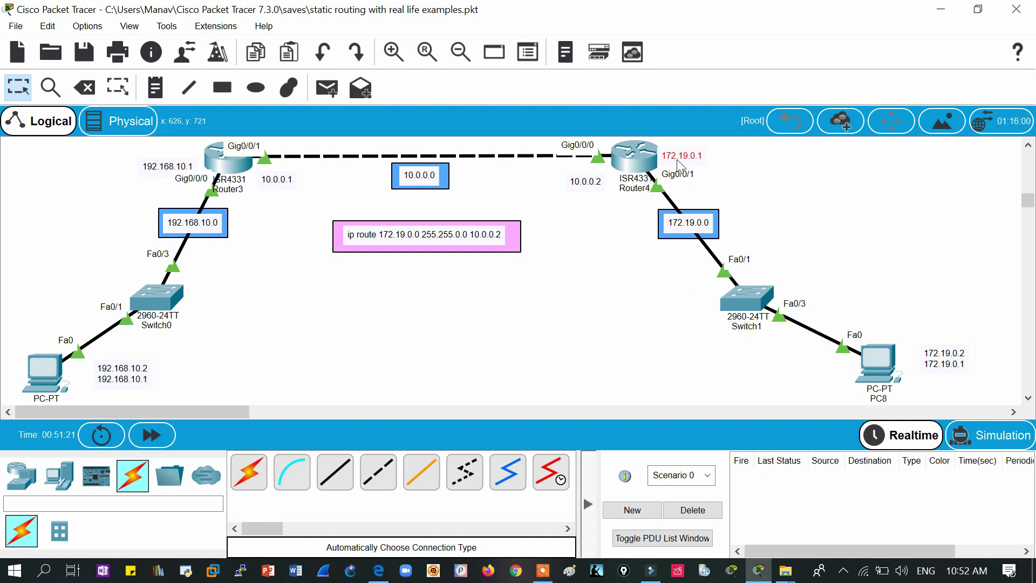
left_click_drag(677, 157, 688, 158)
Open Router3's command line and enter global configuration mode with conf, accepting the default terminal source
left_click(229, 169)
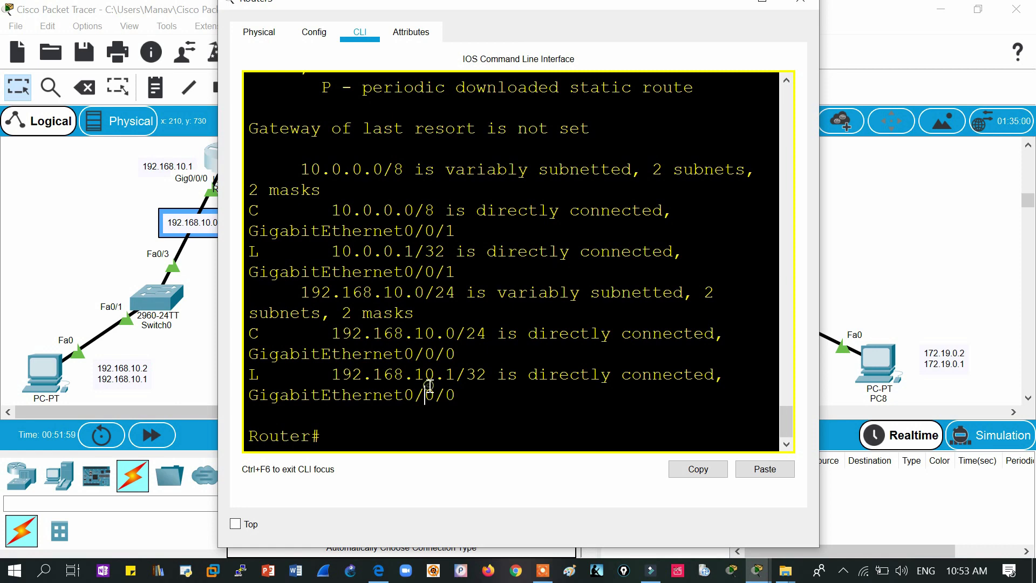
type("conf")
key("Return")
key("Return")
key("Return")
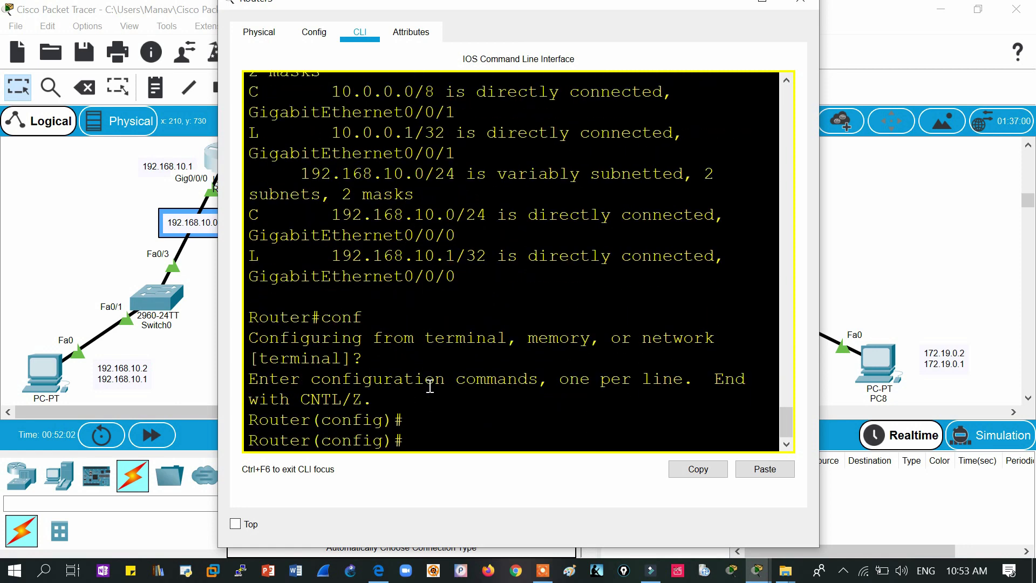
Add the static route "ip route 172.19.0.0 255.255.0.0 10.0.0.2" on Router3 and save the configuration with do wr
type("ip rou")
key("Tab")
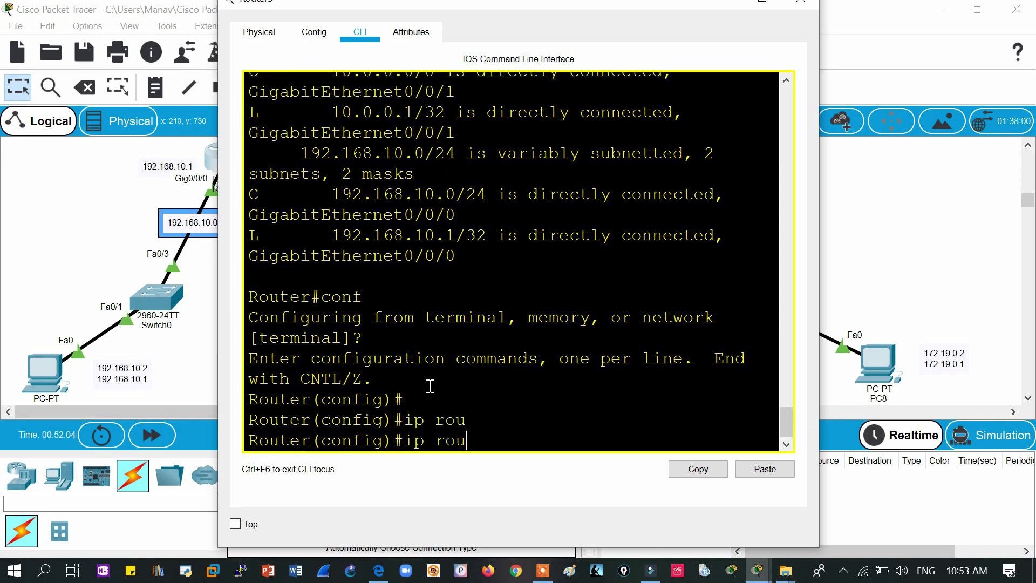
type("t")
key("Tab")
type("e")
key("Tab")
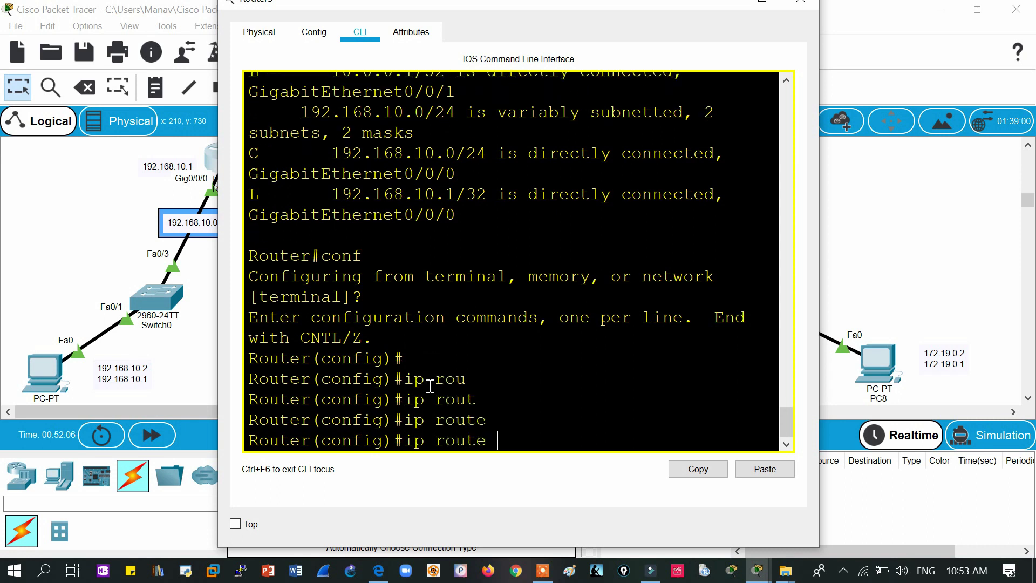
left_click_drag(558, 3, 409, 21)
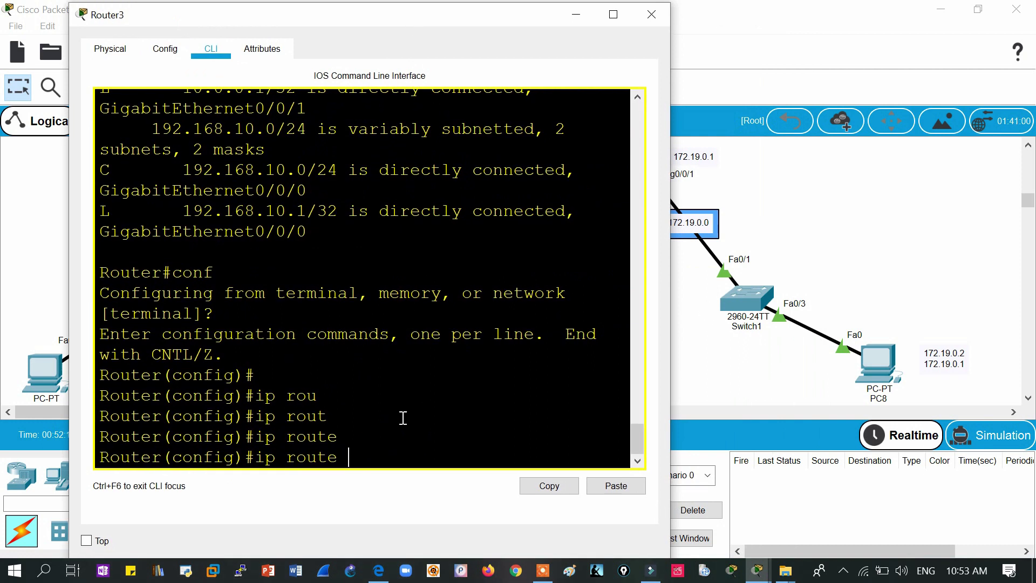
type("172.19.0.0 255.255")
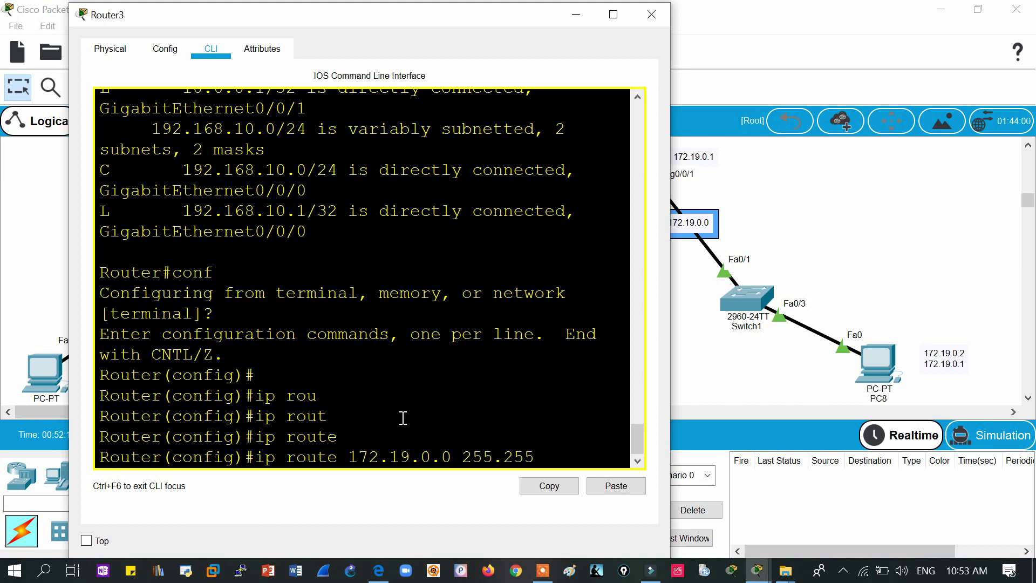
type(".0.0 10.0.0.2")
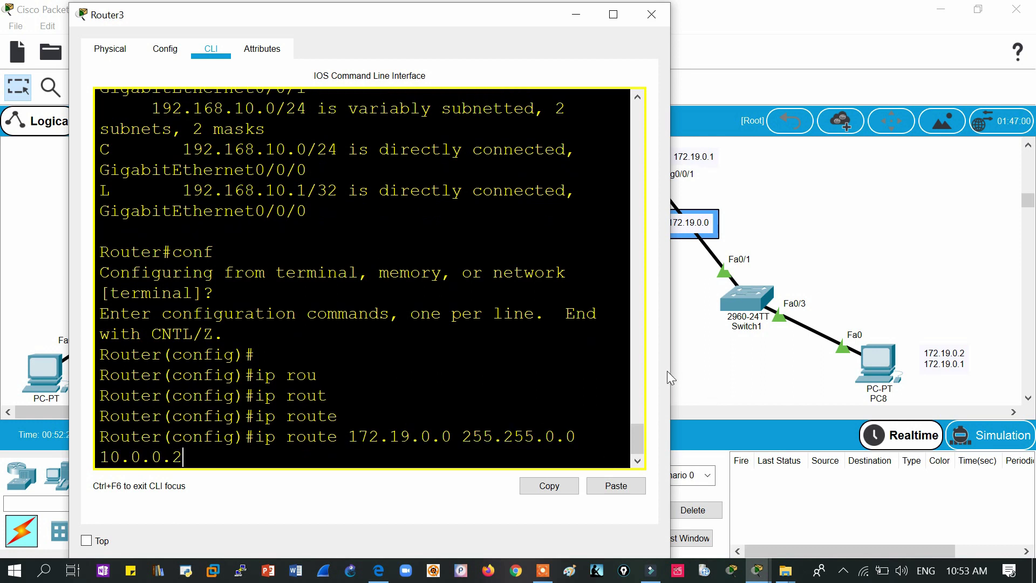
left_click_drag(670, 369, 773, 372)
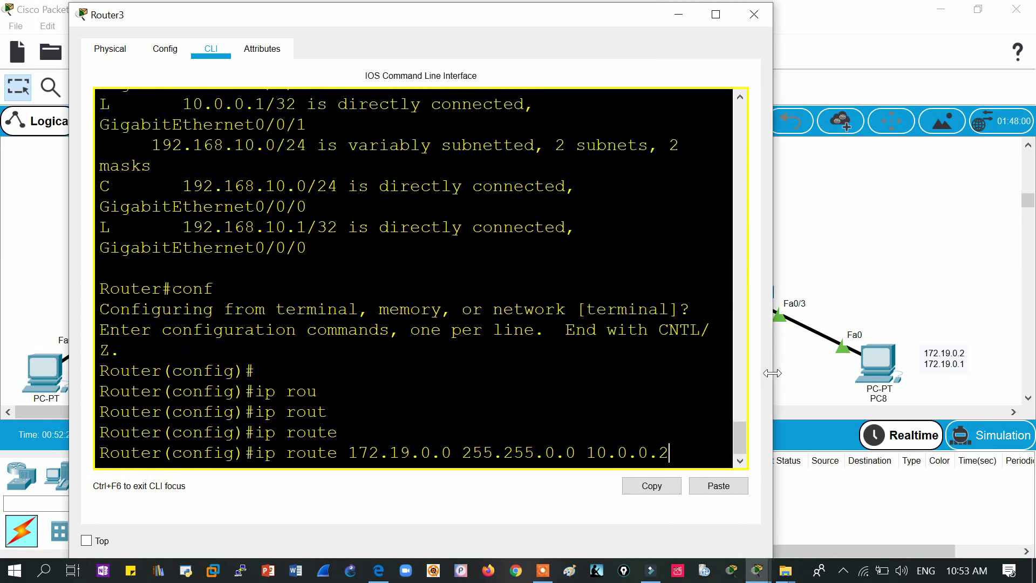
key("Return")
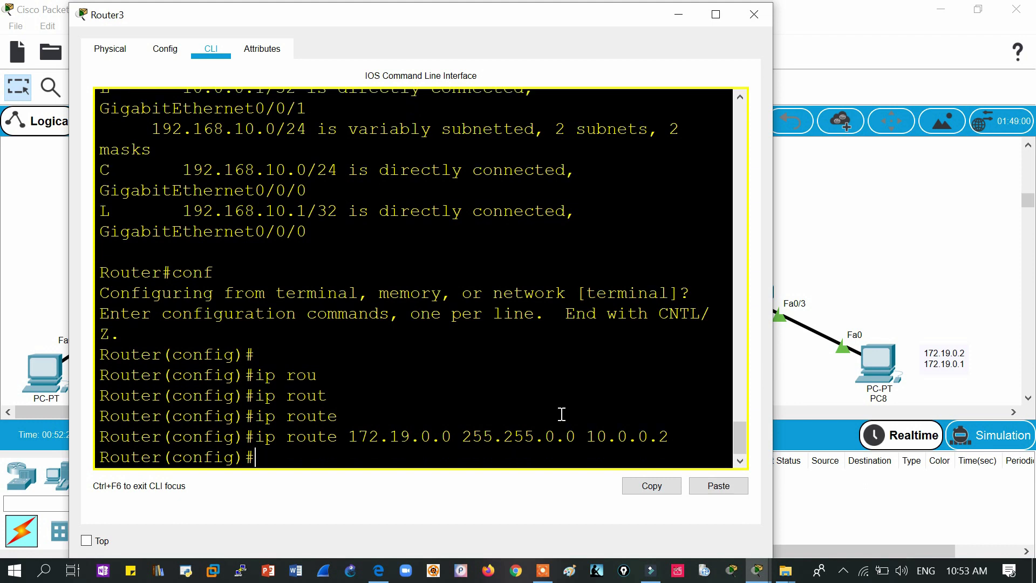
type("do wr")
key("Return")
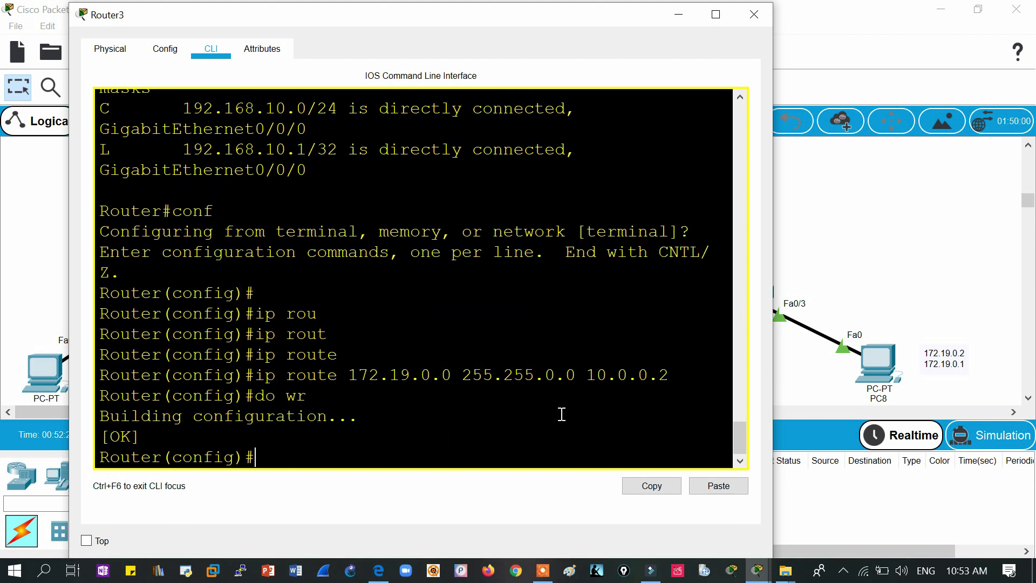
Show Router3's routing table with do sh ip route, check the static entry's network and next hop, and close the router window
type("do sh ip route")
key("Return")
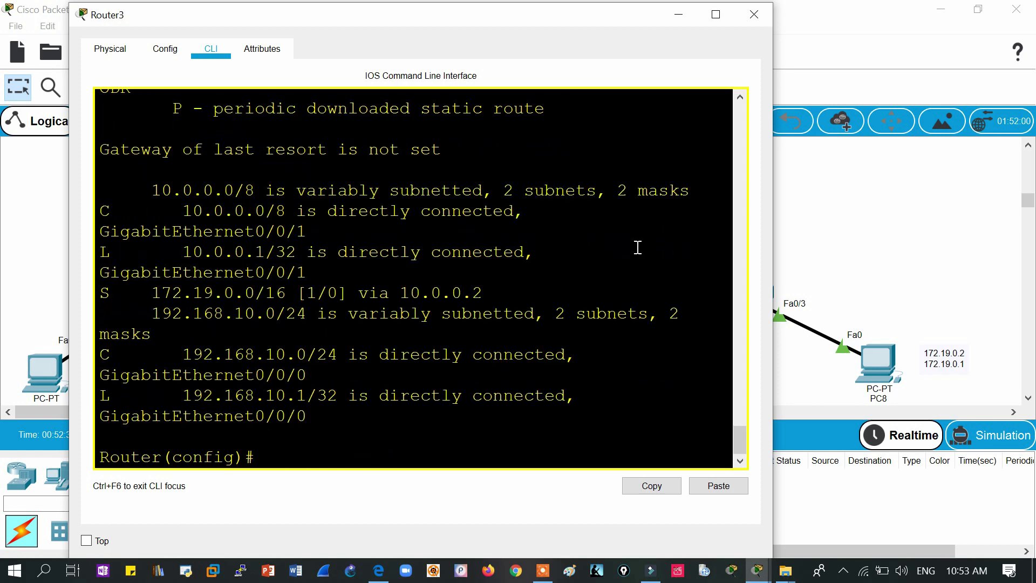
left_click_drag(100, 293, 300, 295)
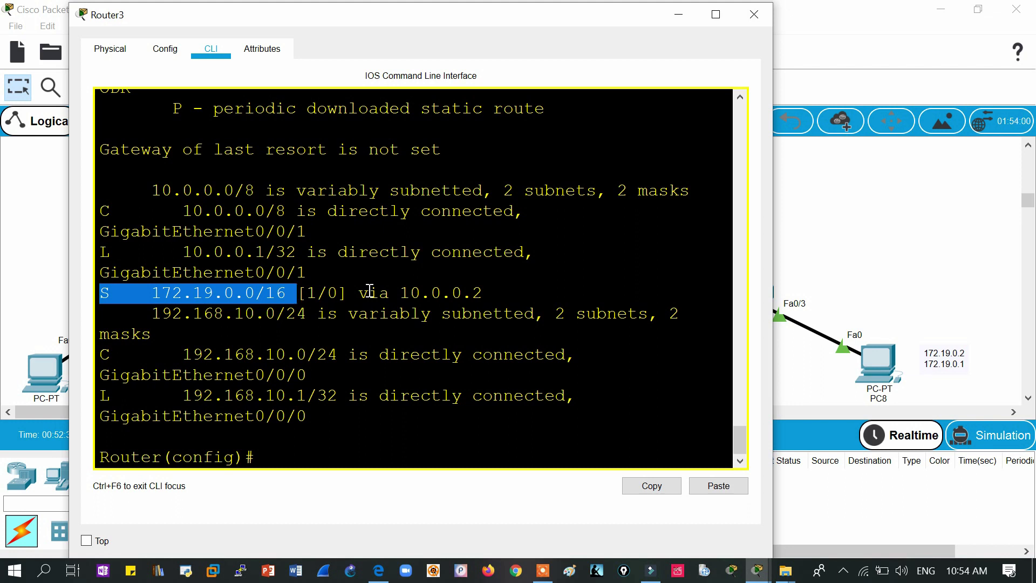
left_click_drag(399, 293, 503, 291)
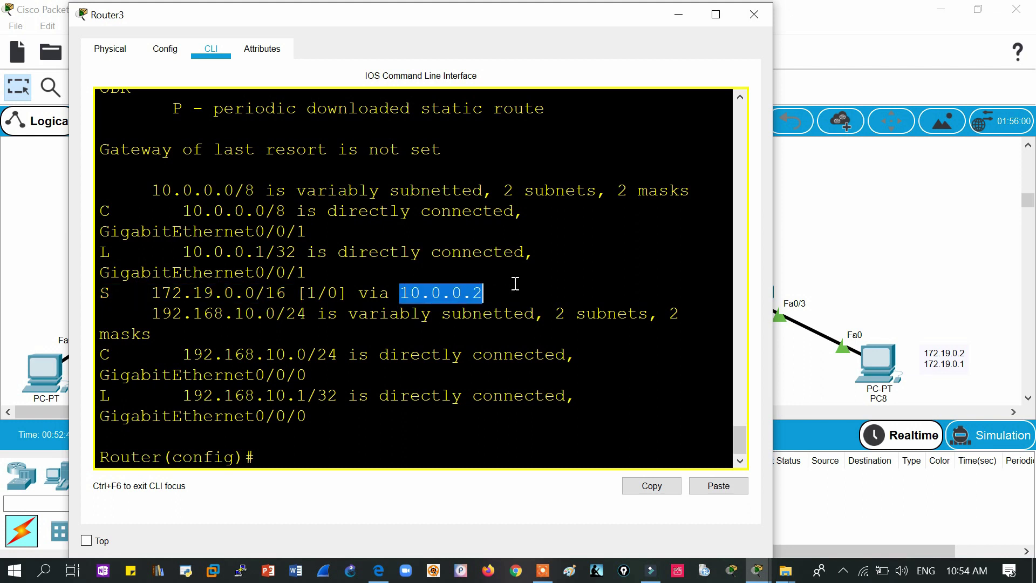
left_click(753, 16)
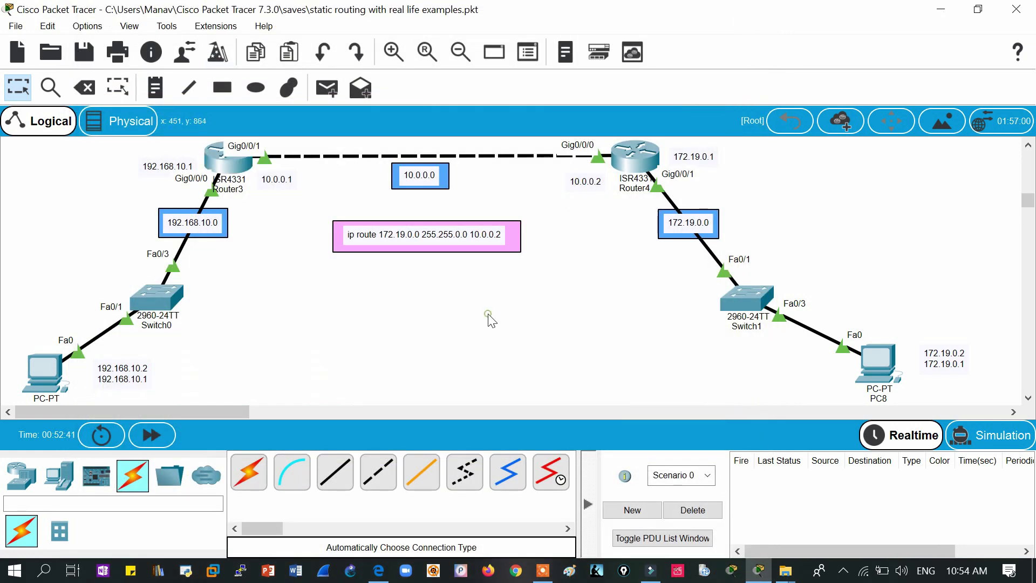
Switch to simulation mode, hide the event list and add a simple PDU from PC5 to PC8
left_click(987, 435)
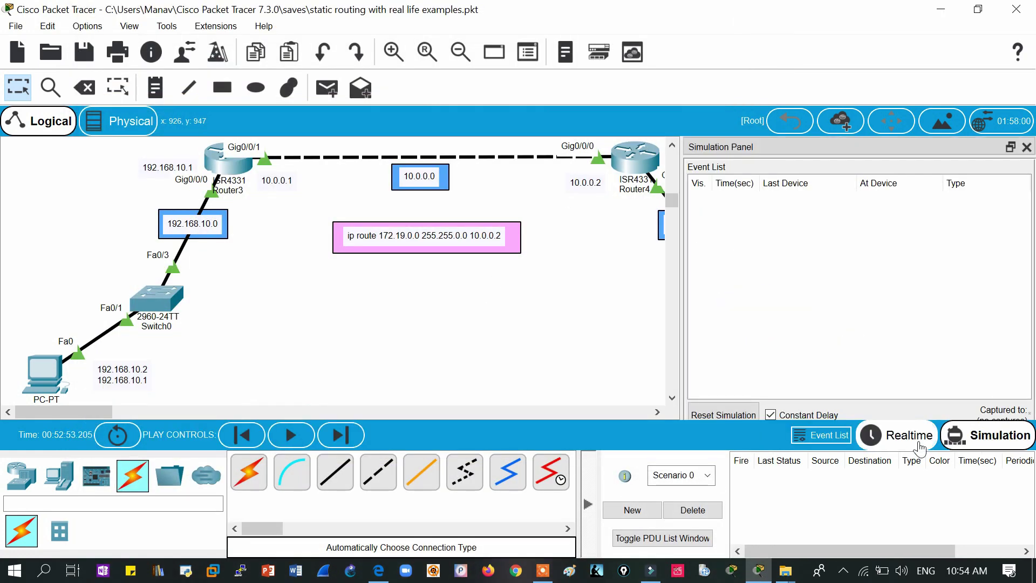
left_click(917, 440)
left_click(988, 435)
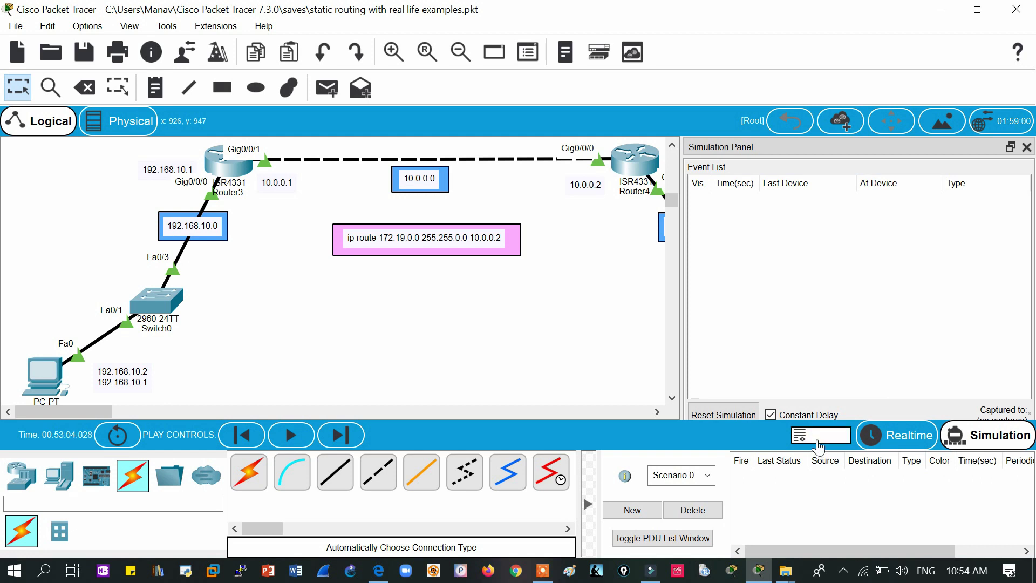
left_click(821, 435)
left_click(326, 87)
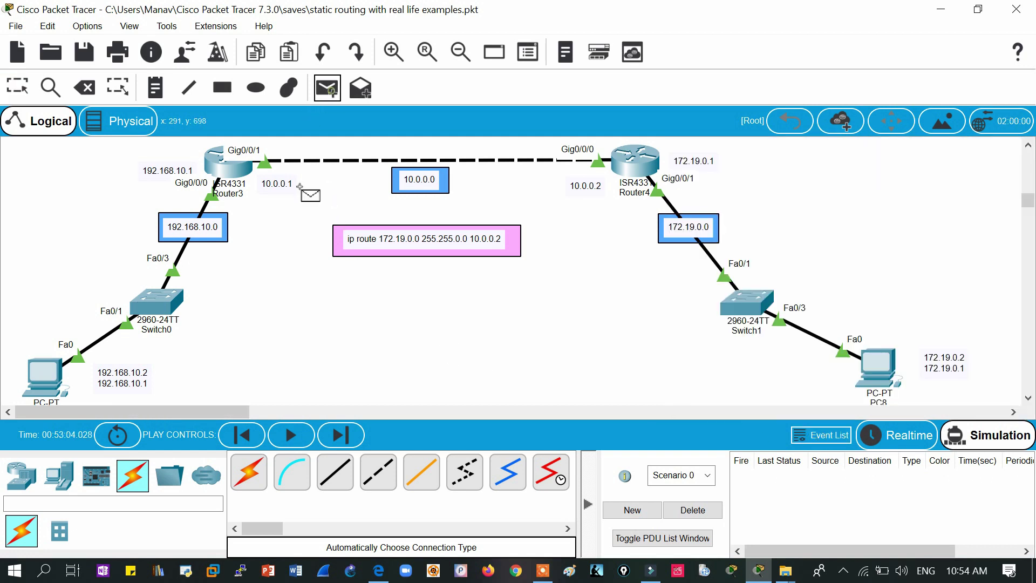
left_click(41, 380)
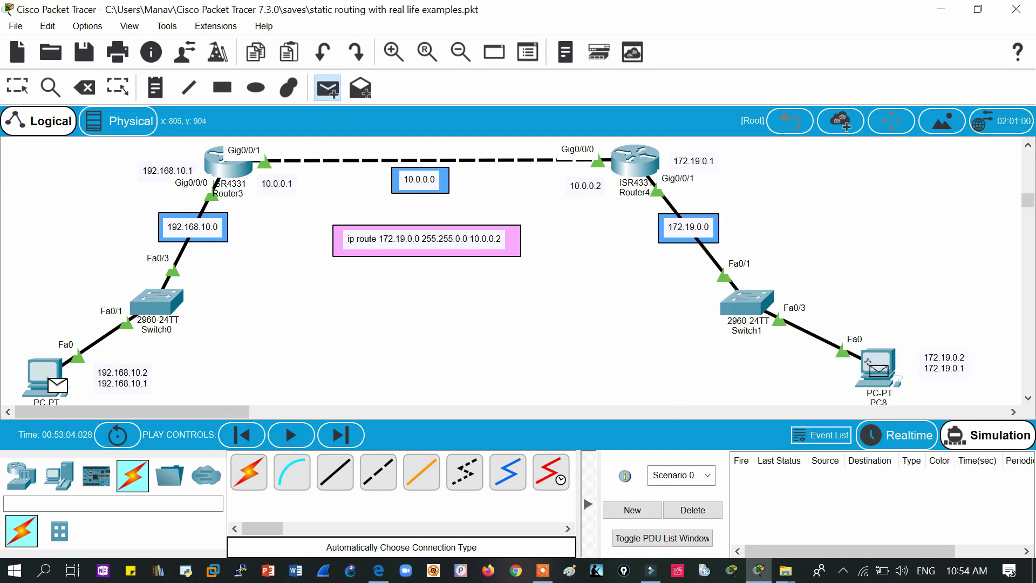
left_click(872, 366)
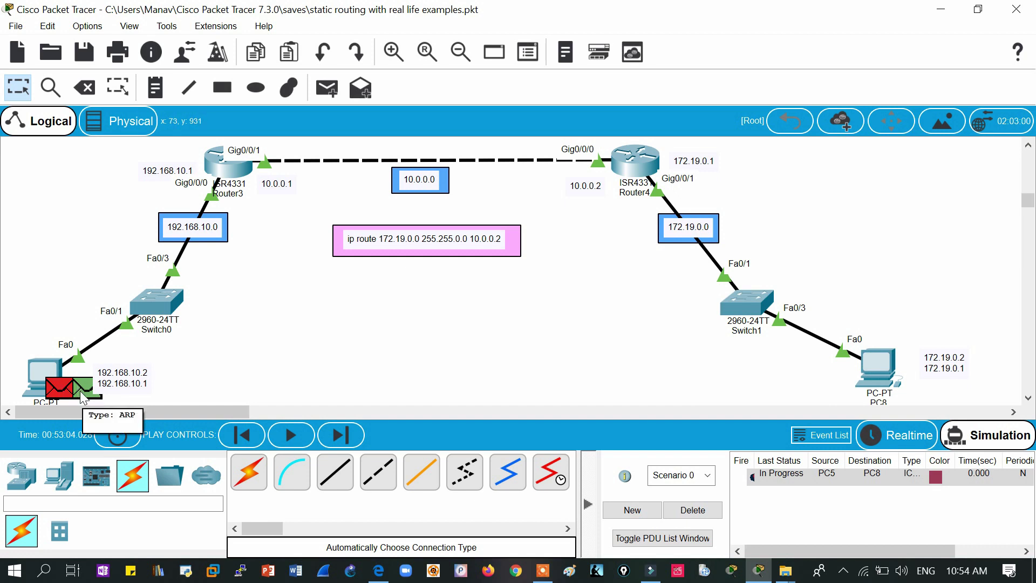
Advance the simulation event by event through PC5's ARP exchange until the ping packet reaches Router3
left_click(348, 444)
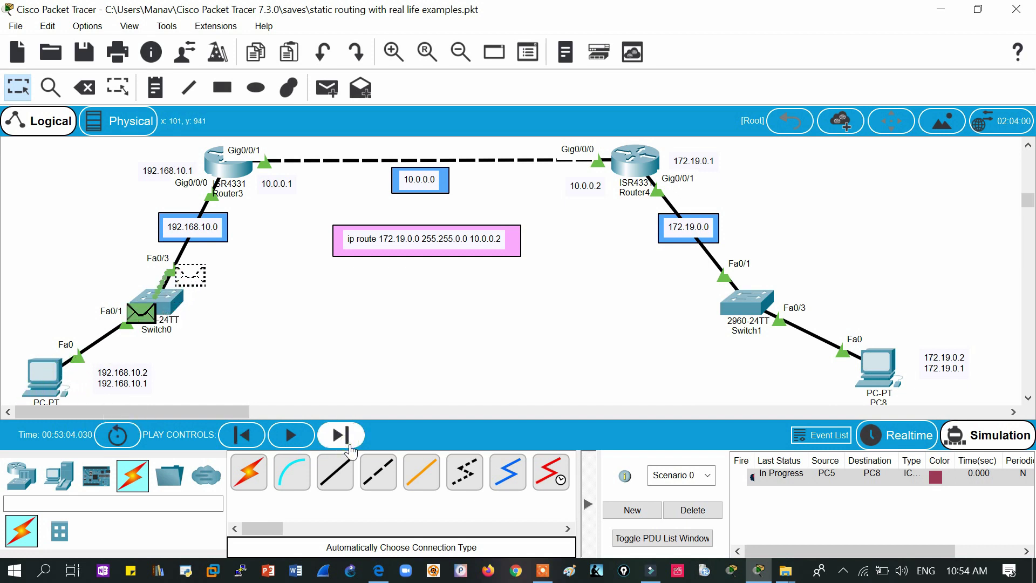
left_click(340, 435)
left_click(348, 447)
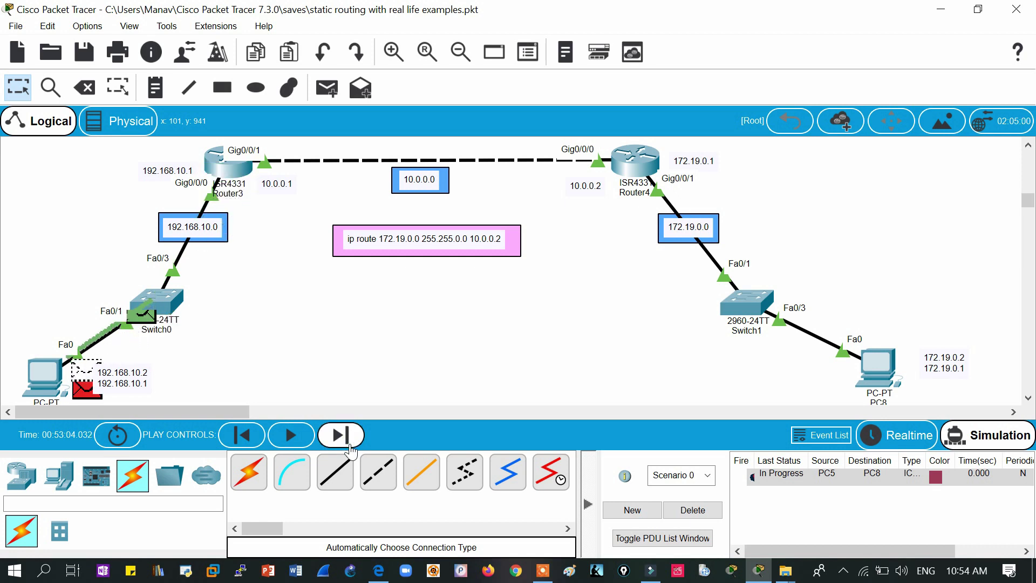
left_click(348, 446)
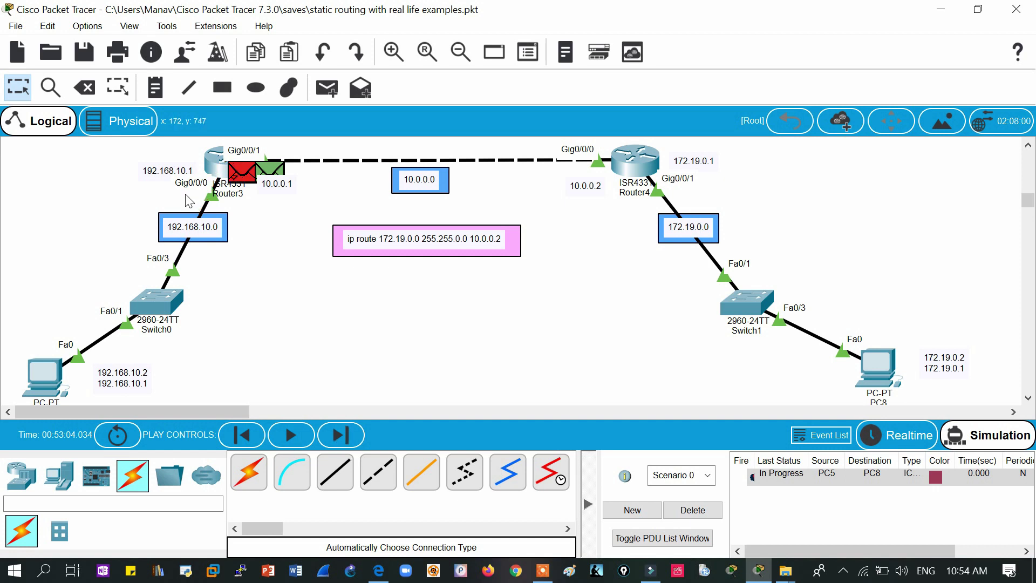
Show PC5's ARP table with arp -a at its command prompt, enter "!show ip arp", and close the PC window
mouse_move(40, 377)
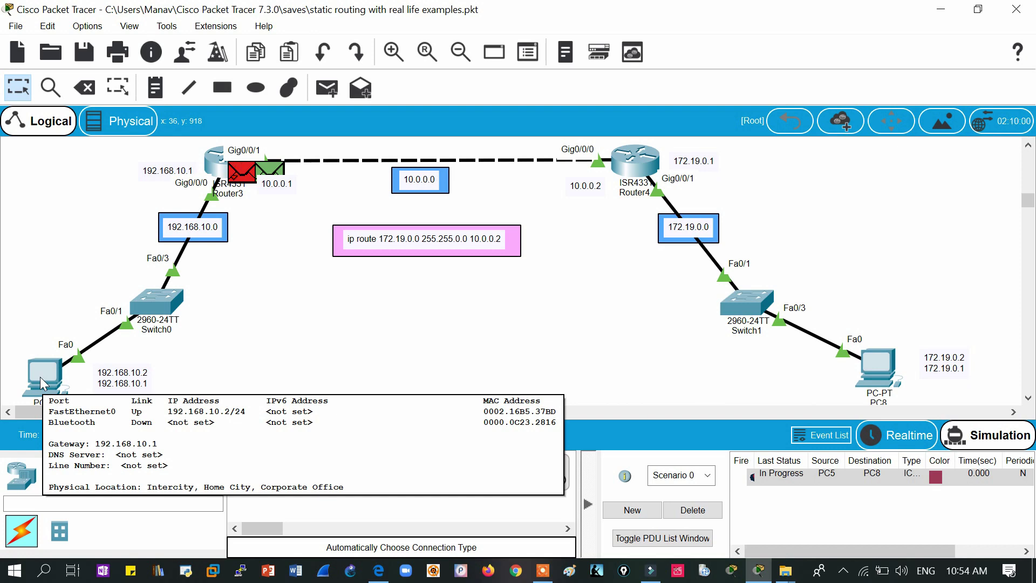
left_click(40, 377)
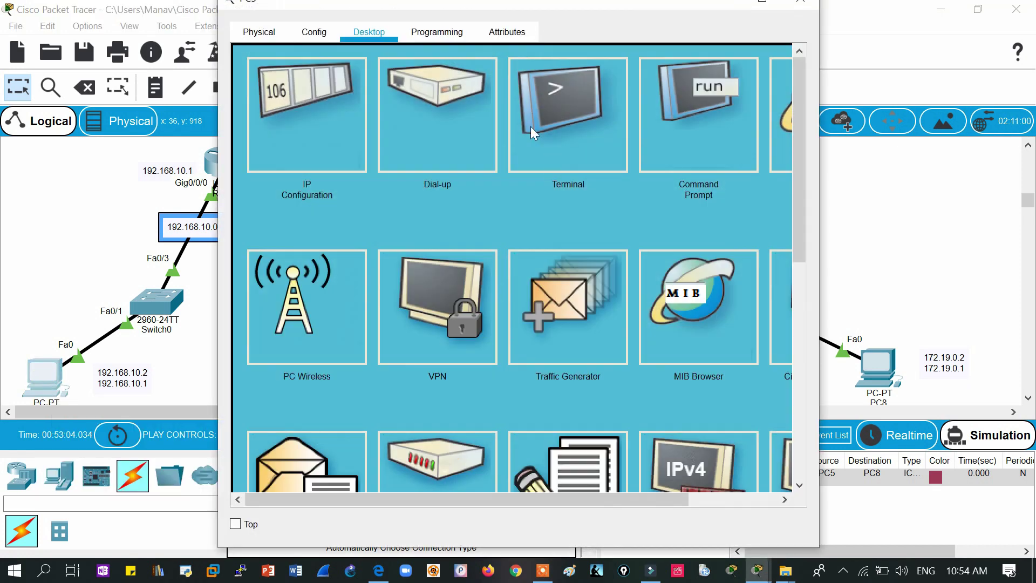
left_click(723, 150)
type("ar")
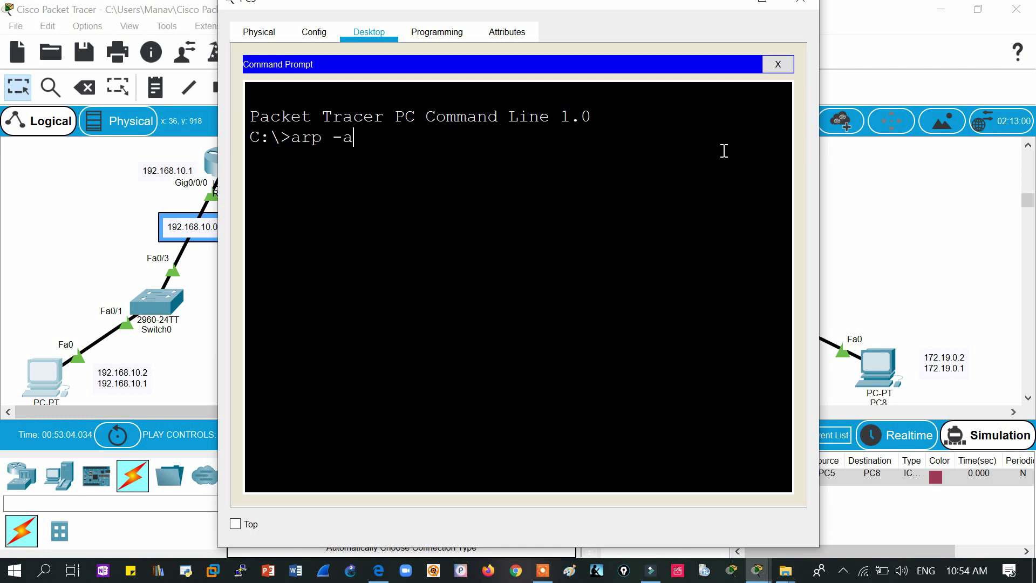
type("p -a")
key("Return")
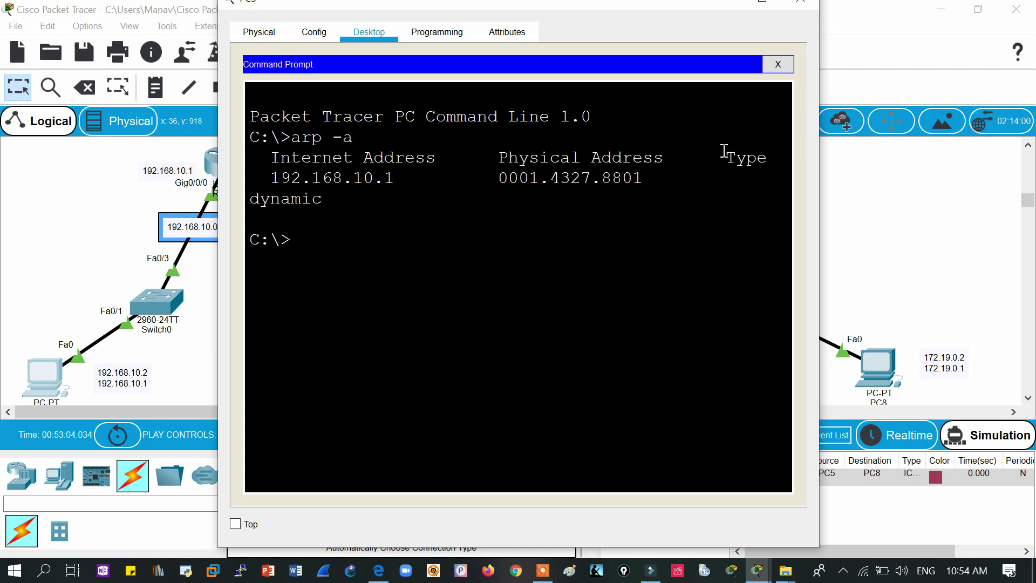
type("!show ip arp")
key("Return")
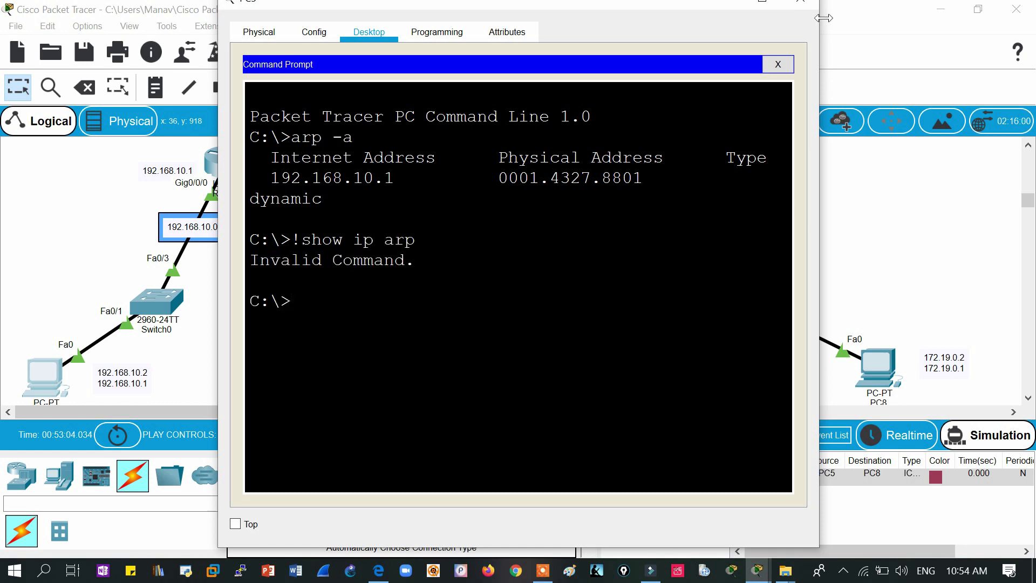
left_click(801, 2)
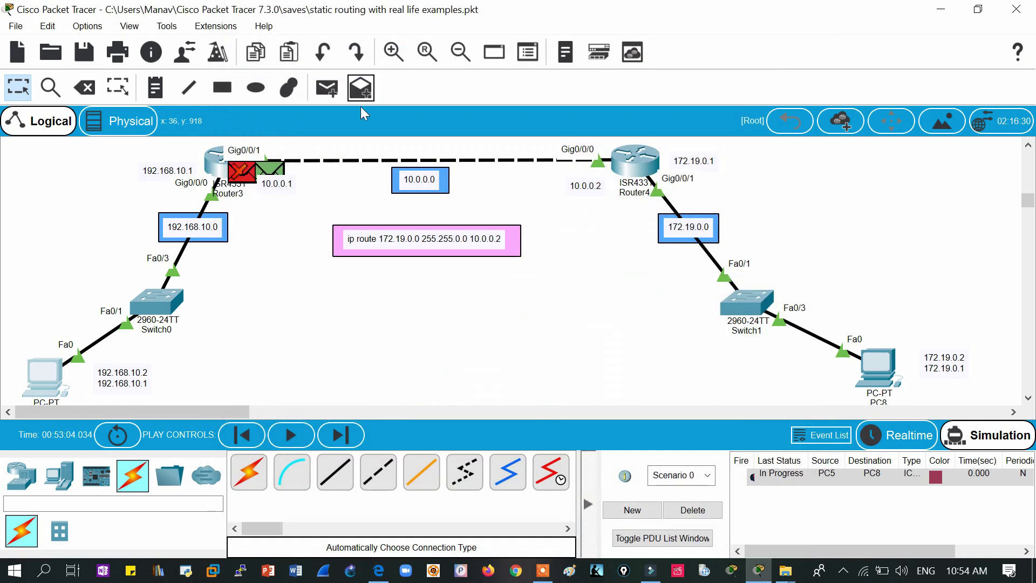
Show Router3's ARP table with do show ip arp, check its 10.0.0.2 entry, and close the router window
left_click(213, 165)
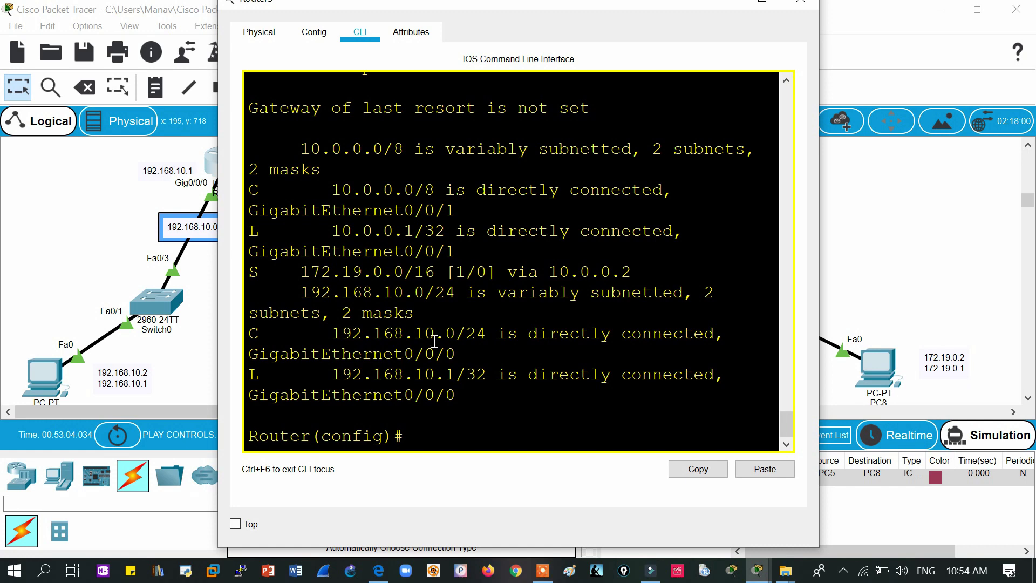
key("Return")
key("Return")
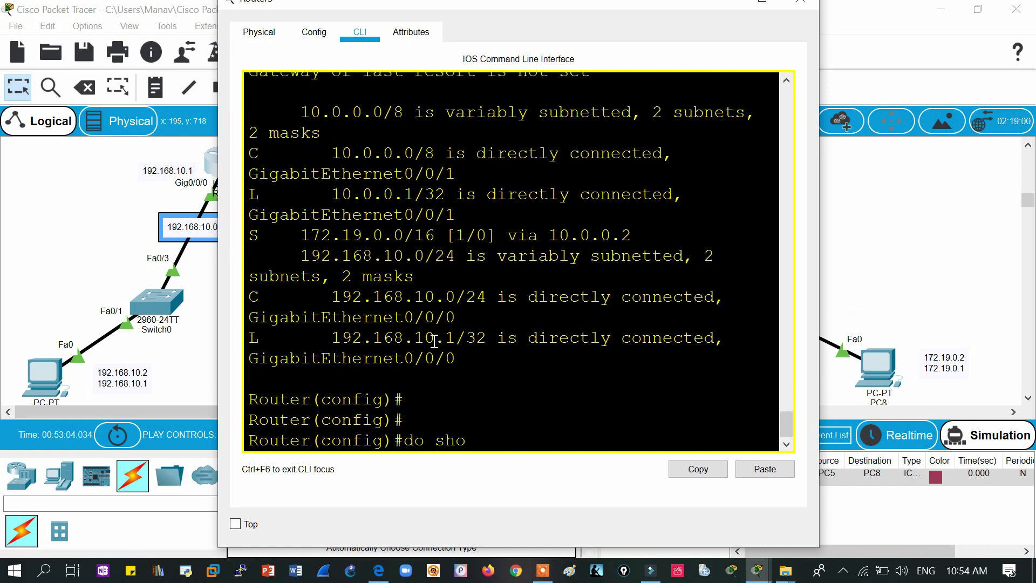
key("Return")
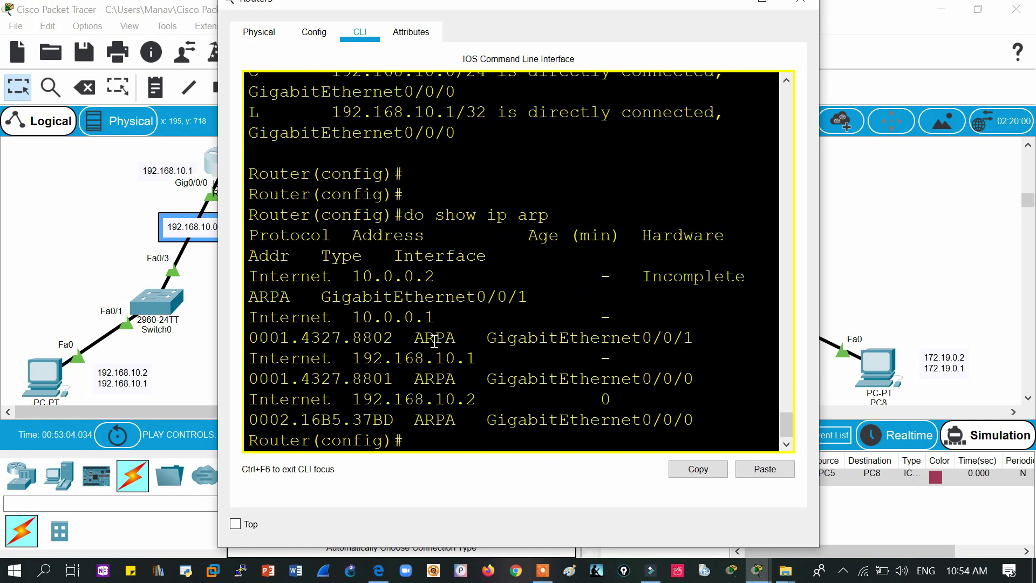
left_click(799, 4)
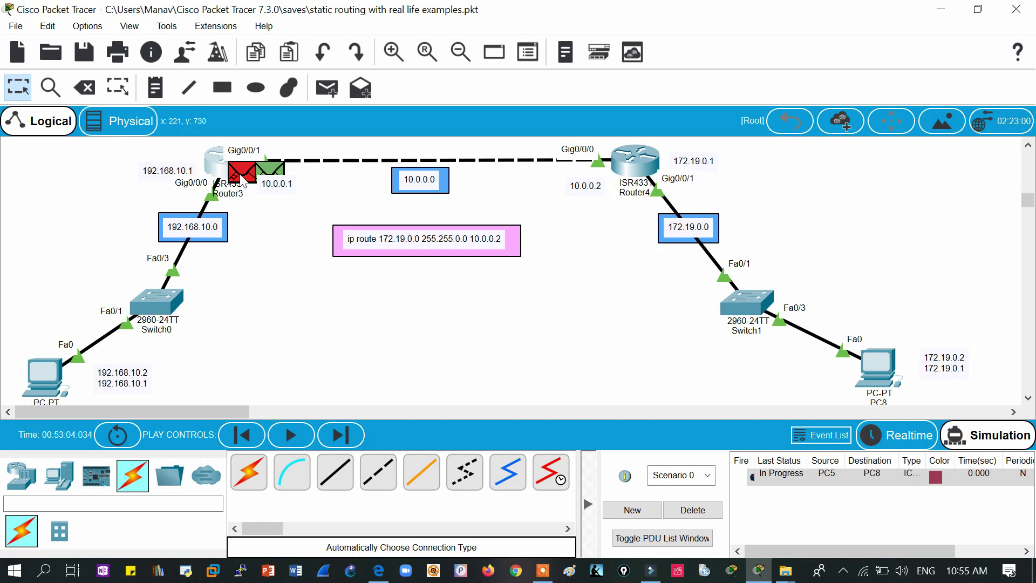
Advance the simulation two events through the ARP exchange between Router3 and Router4, and bring up Router4's command-line prompt
left_click(339, 439)
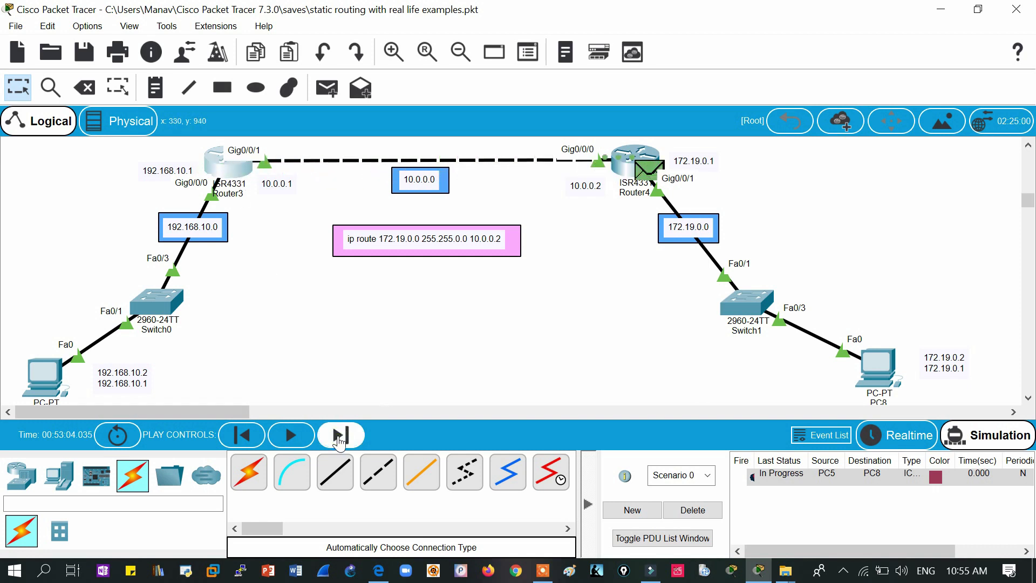
left_click(339, 436)
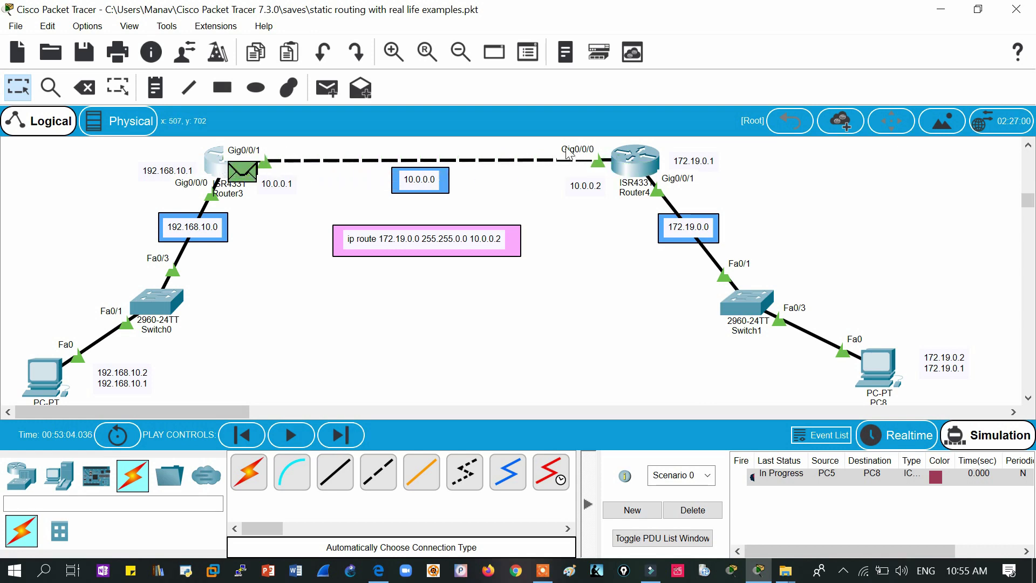
left_click(637, 165)
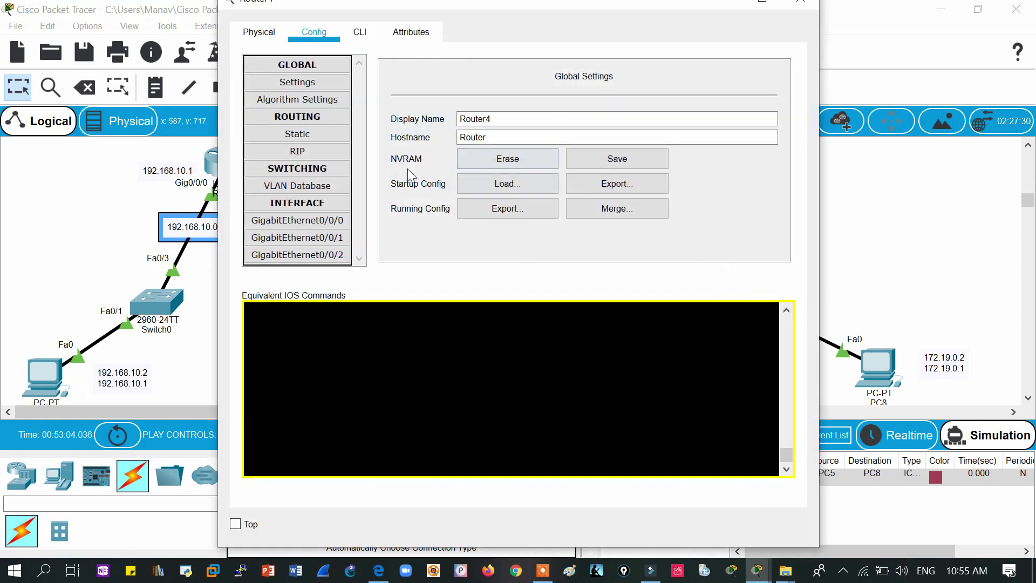
left_click(357, 23)
key("Return")
key("Return")
key("Return")
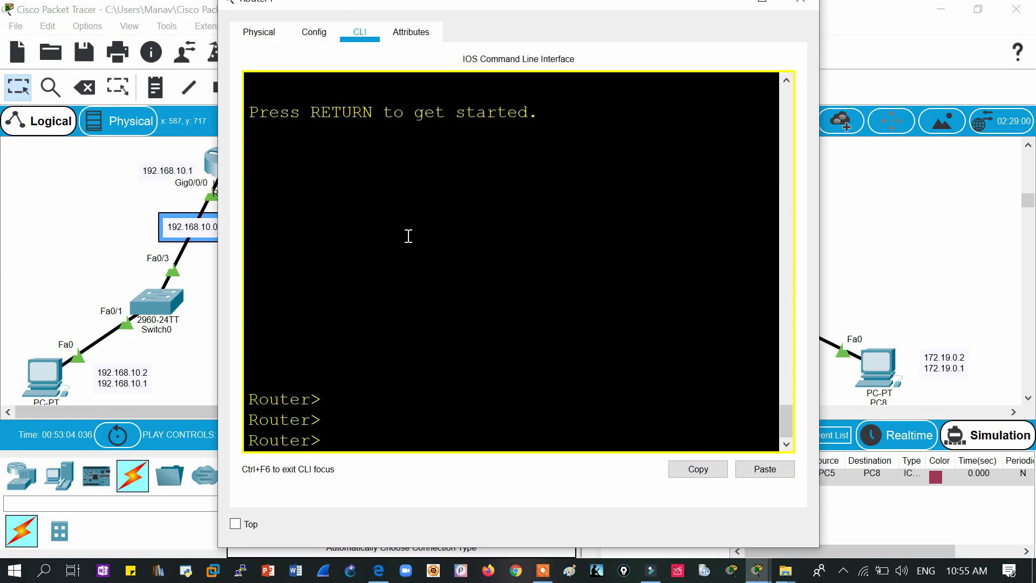
Enter privileged mode on Router4, show its ARP table with show ip arp, and close the router window
type("en")
key("Return")
type("sh")
key("Tab")
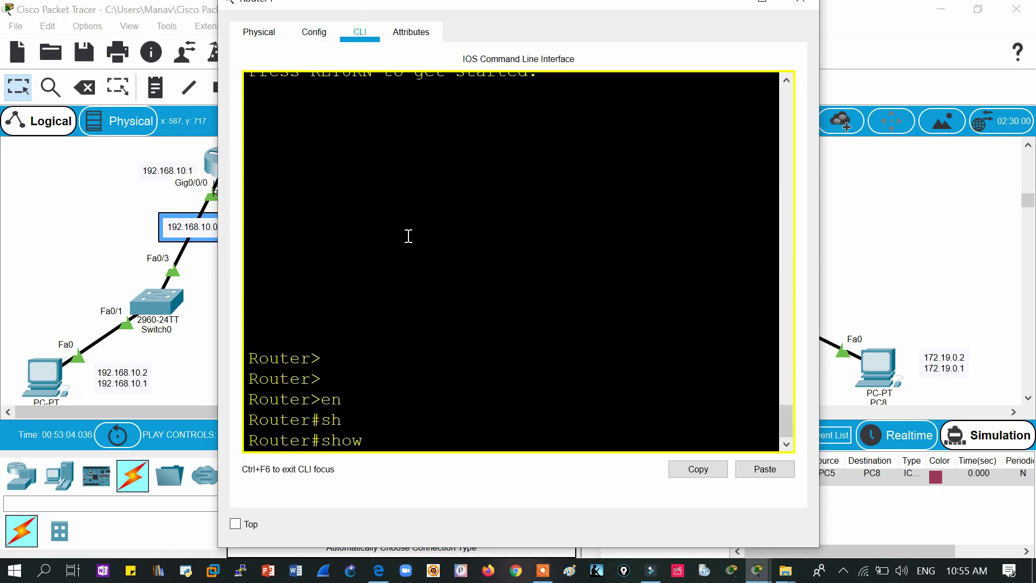
type("ip ar")
key("Tab")
key("Return")
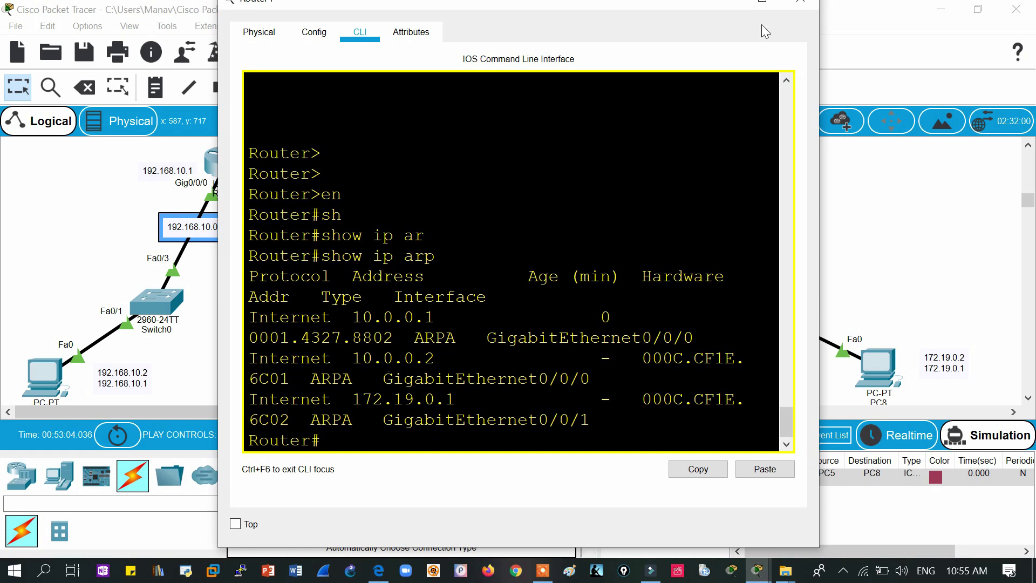
left_click(801, 3)
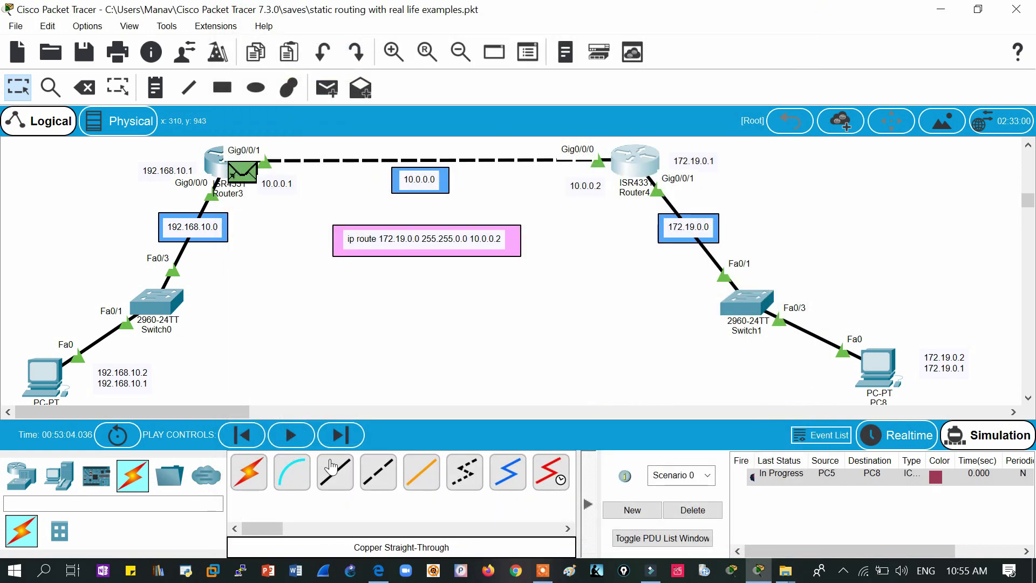
Advance the simulation, delete the current PDU scenario and add a fresh simple PDU from PC5 to PC8
left_click(339, 436)
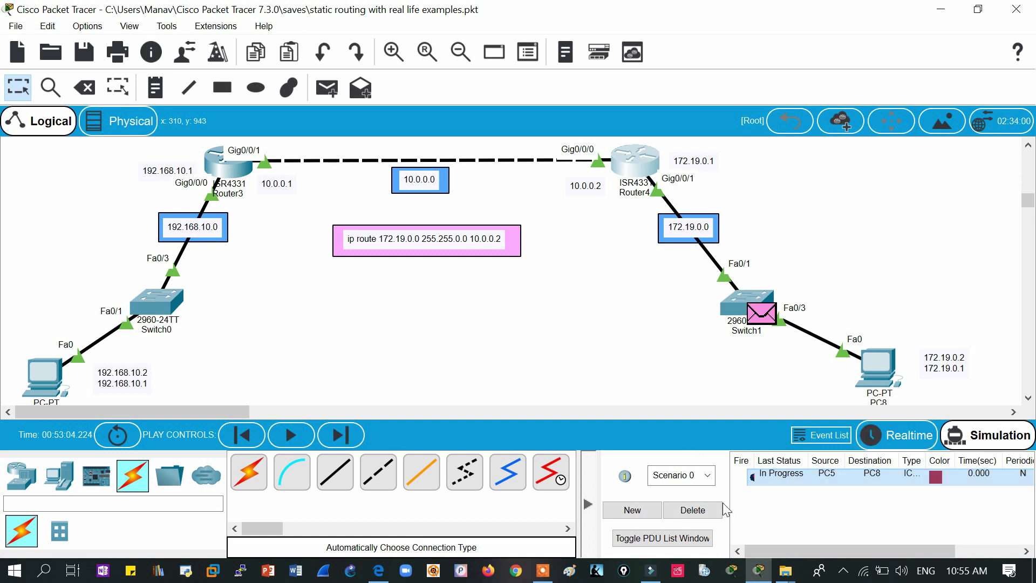
left_click(683, 509)
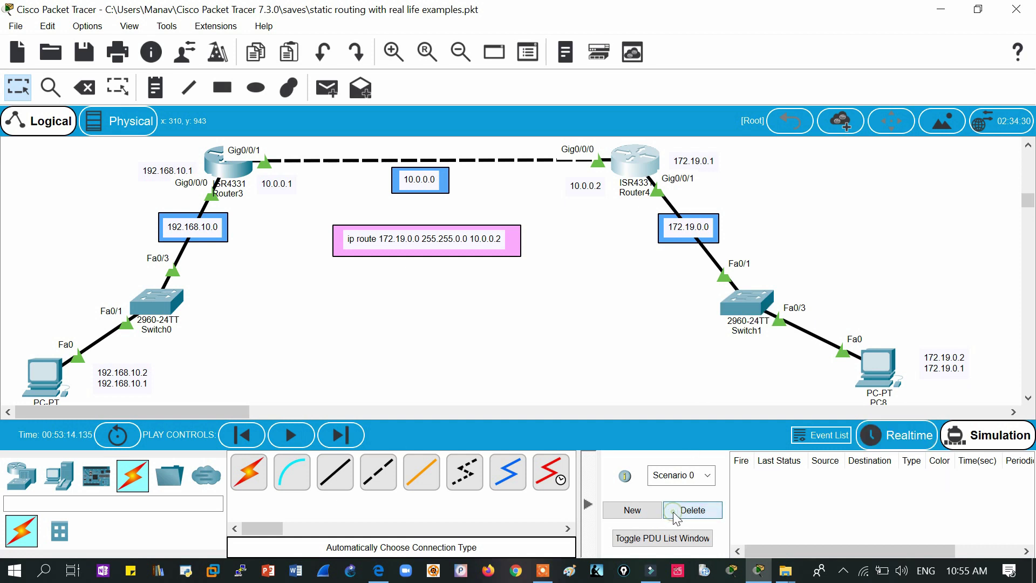
left_click(326, 88)
left_click(29, 374)
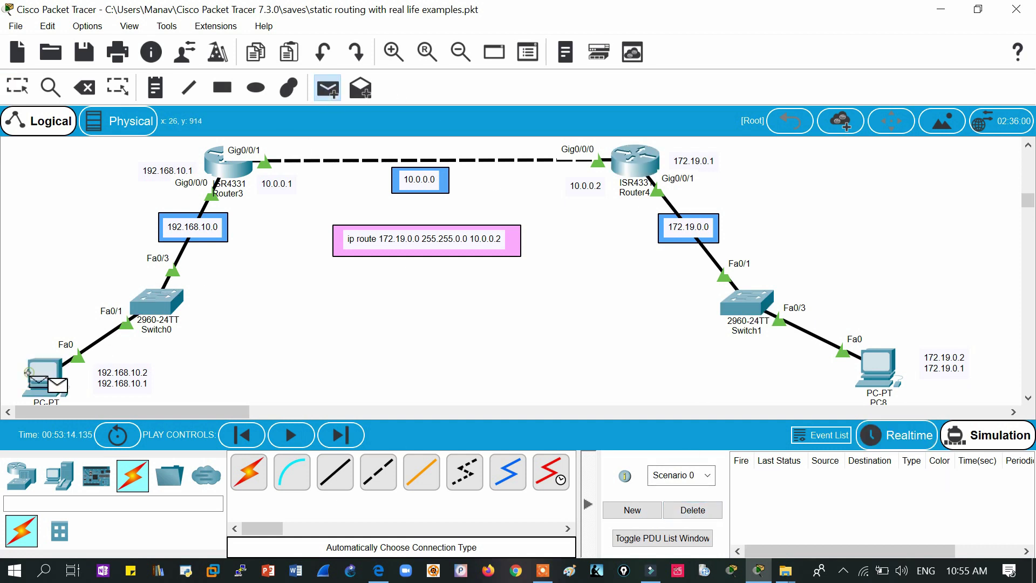
left_click(879, 366)
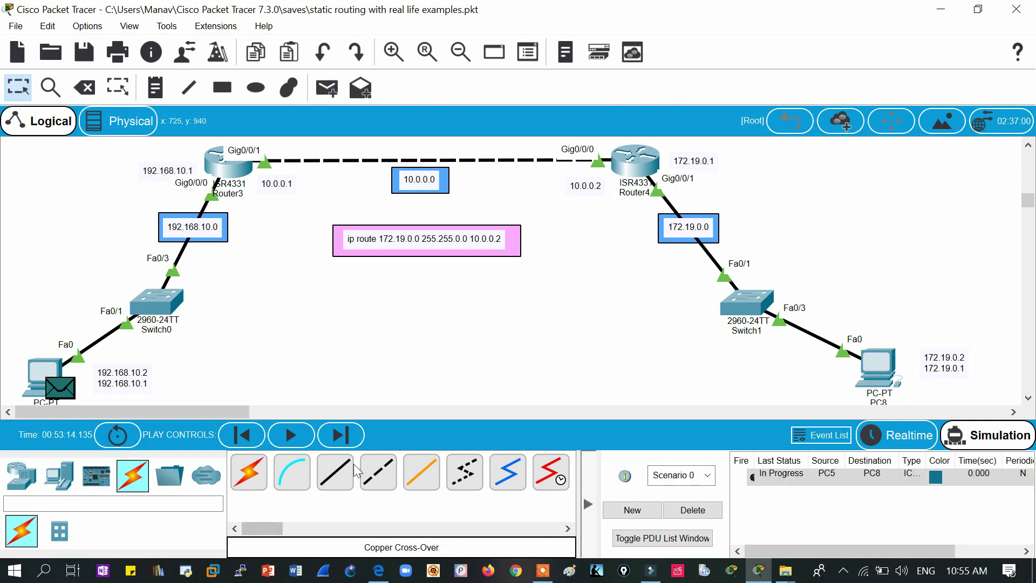
Advance the simulation event by event to follow the ping from PC5 through both routers to PC8 and its reply
left_click(347, 436)
left_click(347, 436)
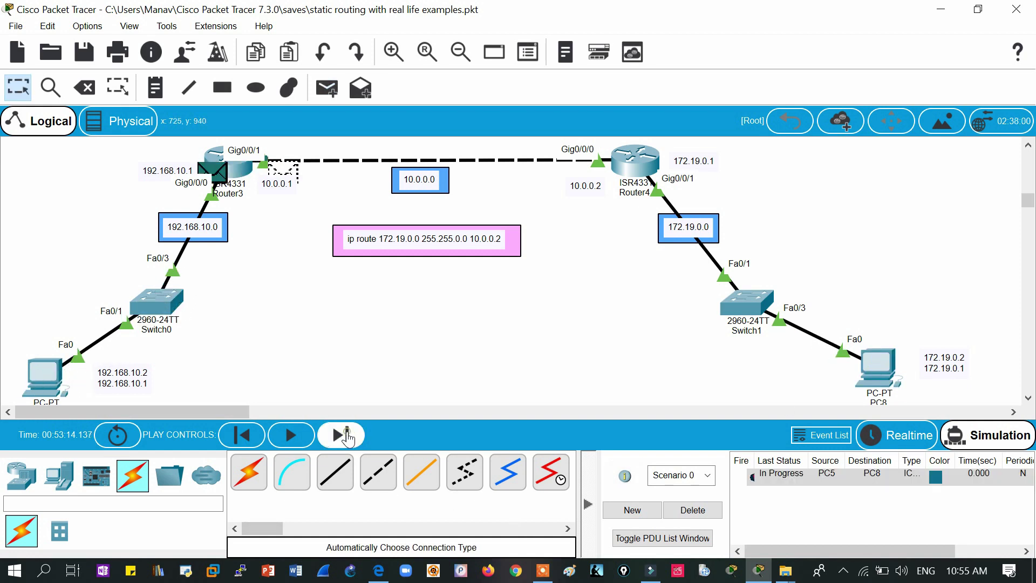
left_click(347, 436)
left_click(347, 436)
left_click(347, 436)
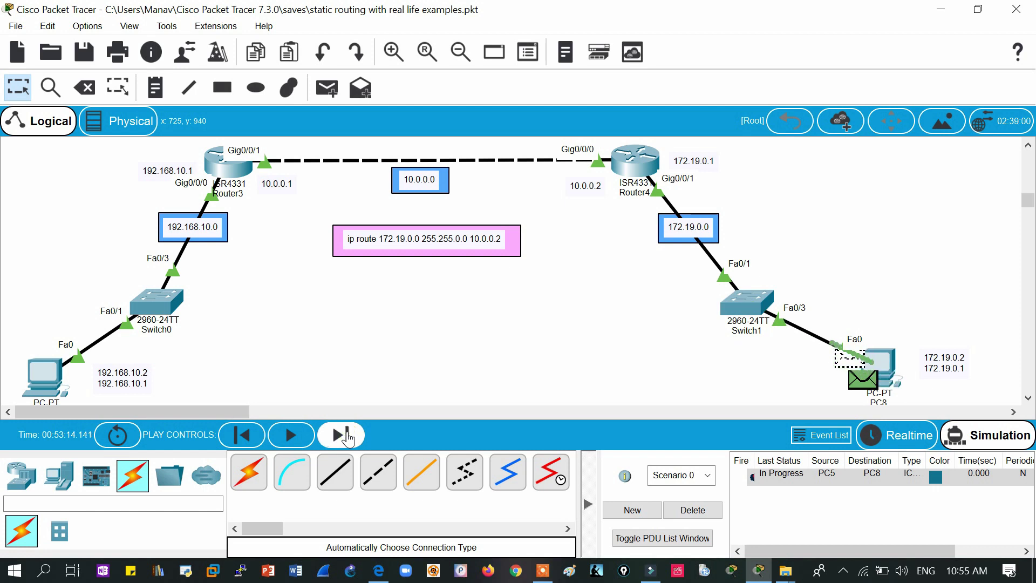
left_click(347, 436)
left_click(347, 436)
left_click(347, 436)
left_click(347, 436)
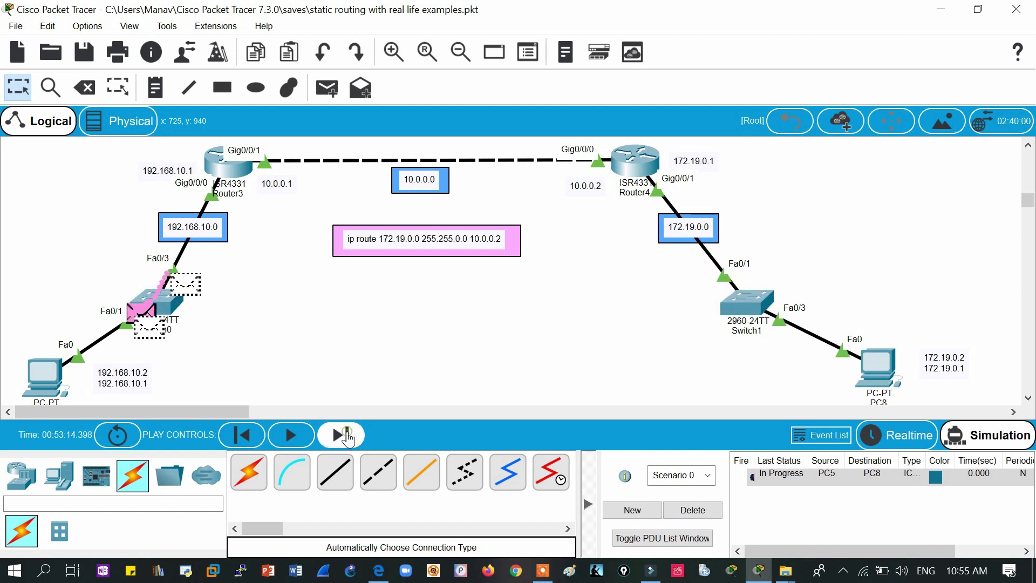
left_click(347, 436)
Clear the used PDU scenario and send another simple PDU from PC5 to PC8
left_click(692, 510)
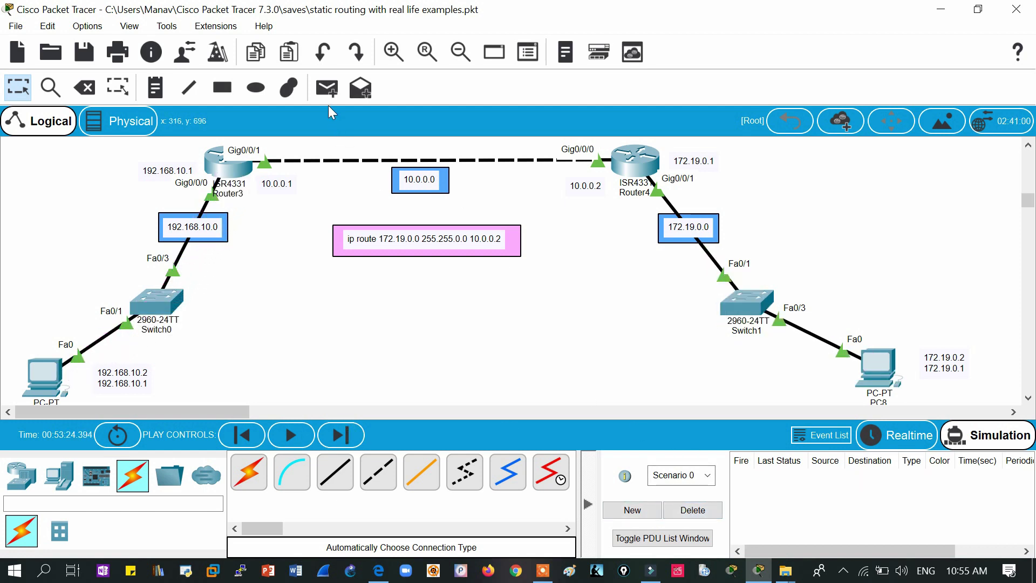
left_click(328, 95)
left_click(44, 375)
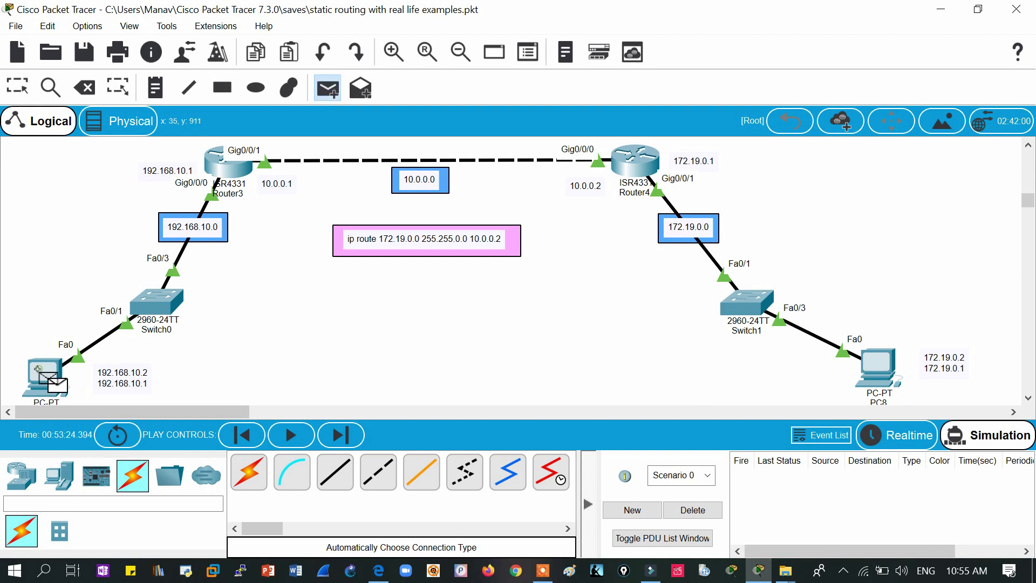
left_click(879, 366)
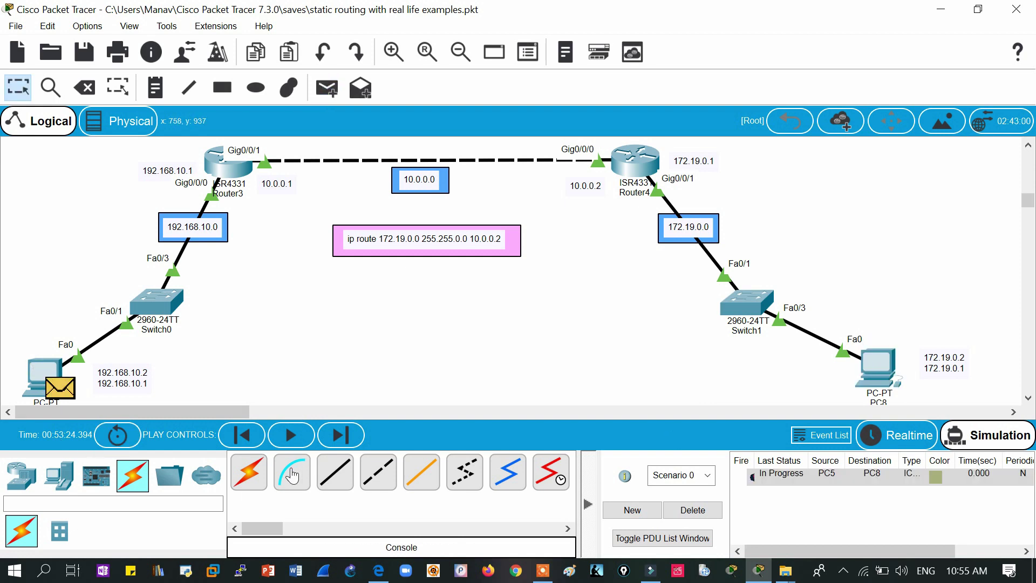
Advance the simulation event by event to follow the ping from PC5 through the routers to PC8 and its reply back to Router4
left_click(353, 434)
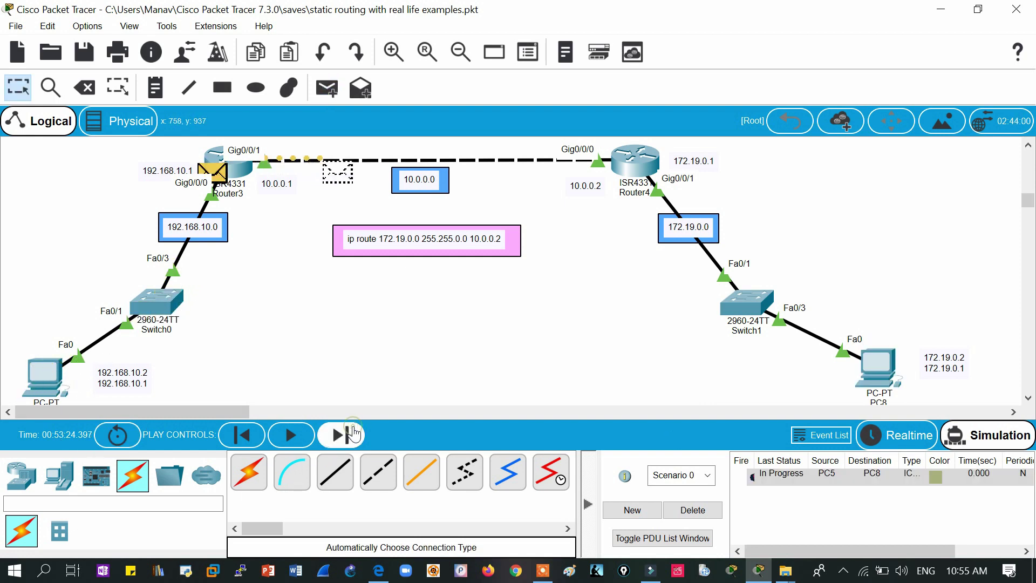
left_click(353, 434)
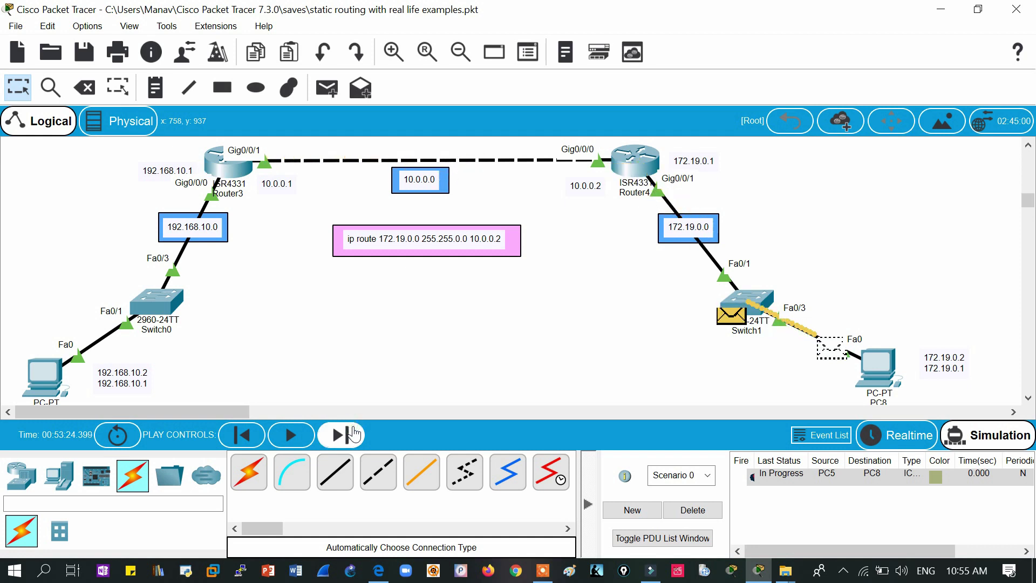
left_click(354, 434)
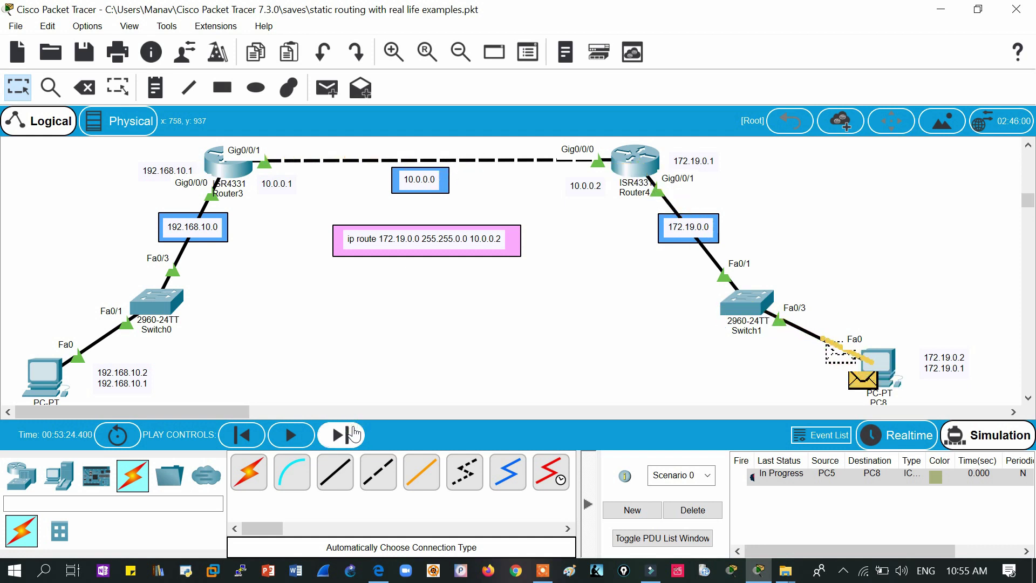
left_click(354, 434)
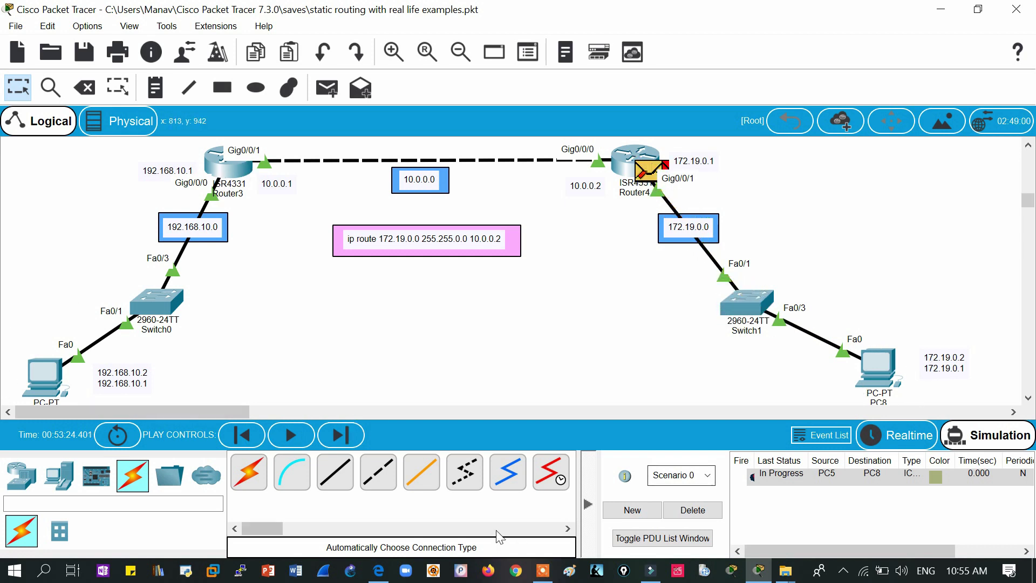
Step the simulation back to the packet at Router3, examine its PDU information layer by layer, including the CEF table lookup, and close it
left_click(241, 436)
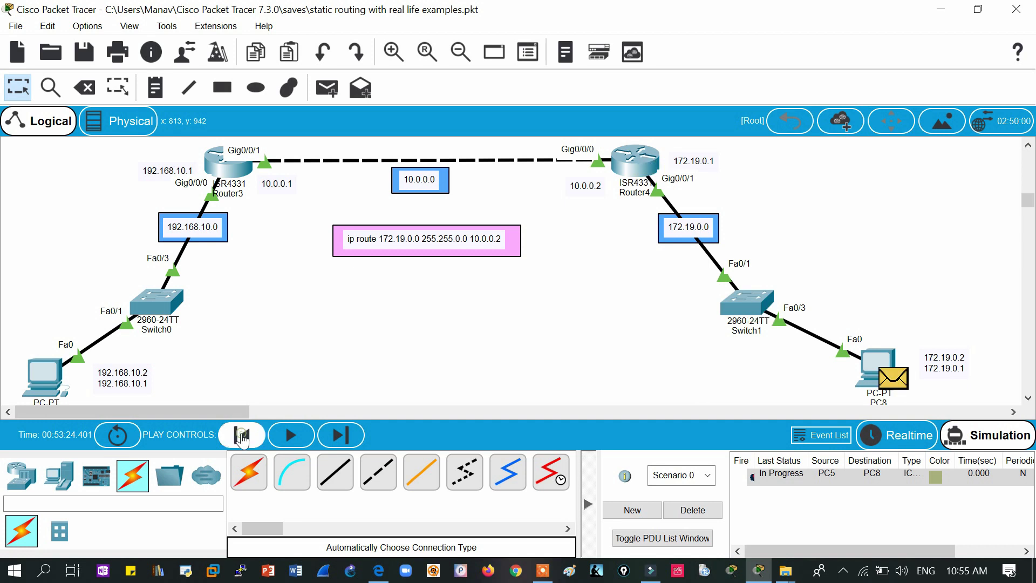
left_click(243, 436)
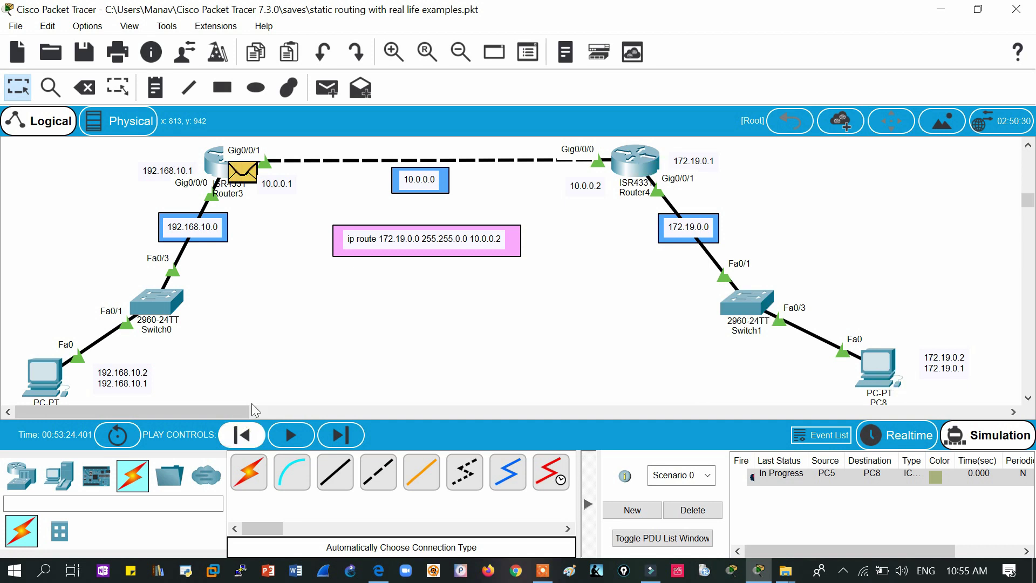
left_click(244, 174)
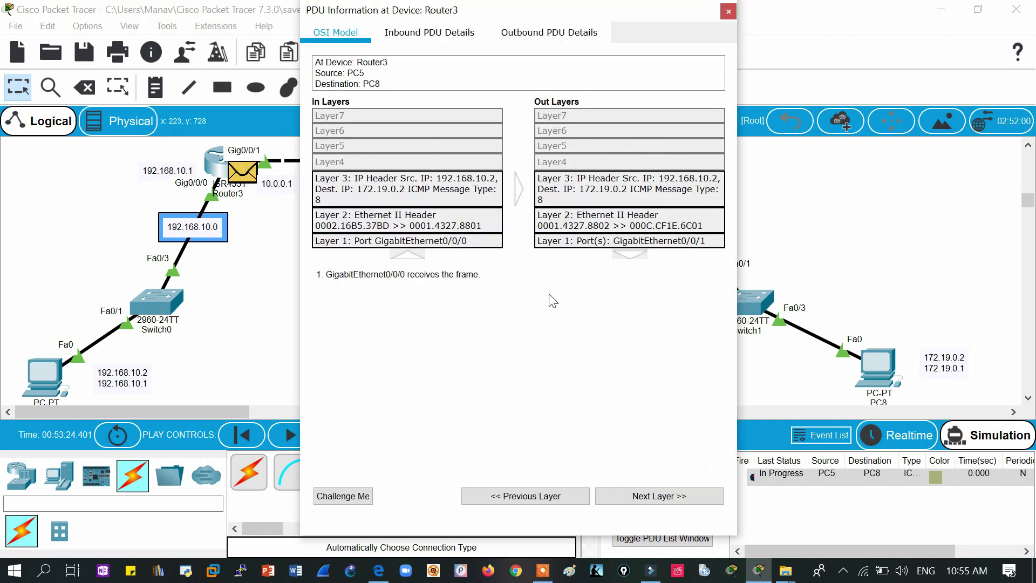
left_click(652, 497)
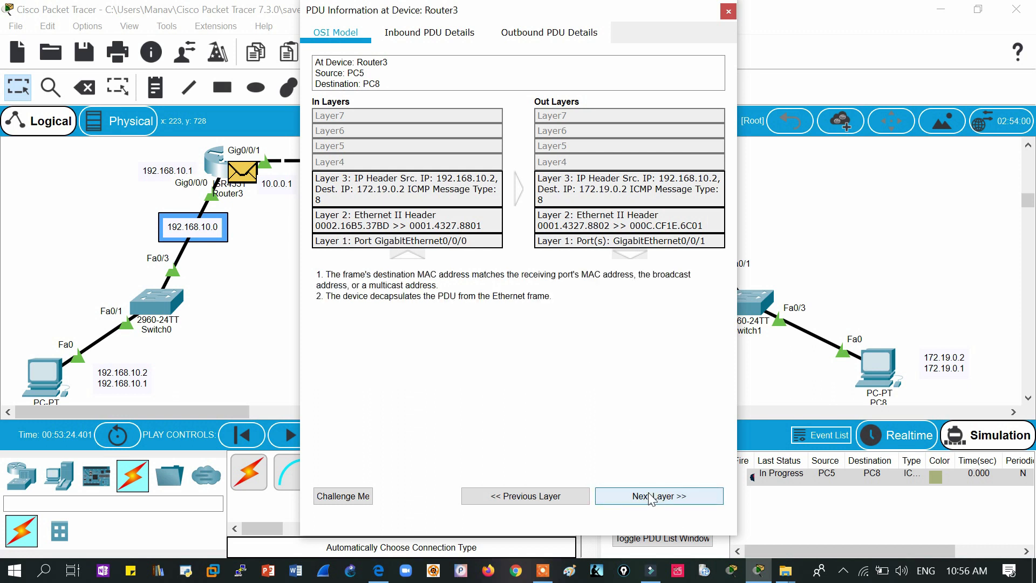
left_click(652, 497)
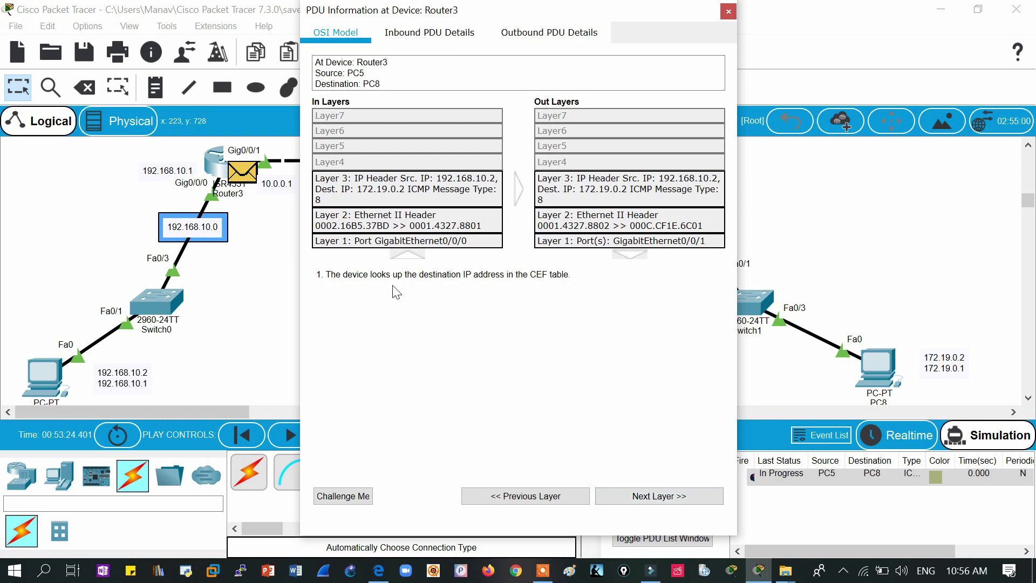
left_click_drag(365, 277, 577, 280)
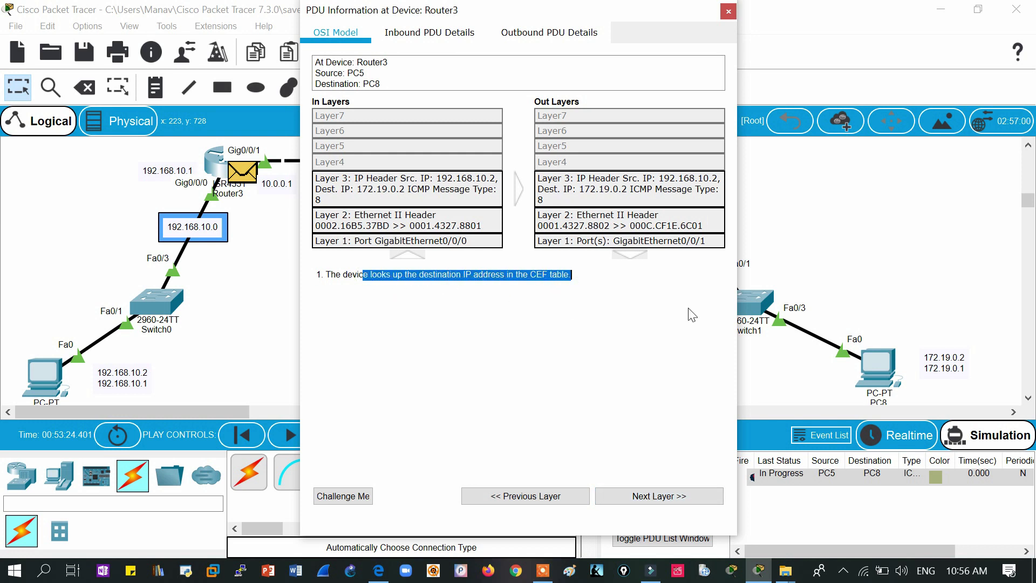
left_click(658, 500)
left_click_drag(370, 276, 564, 282)
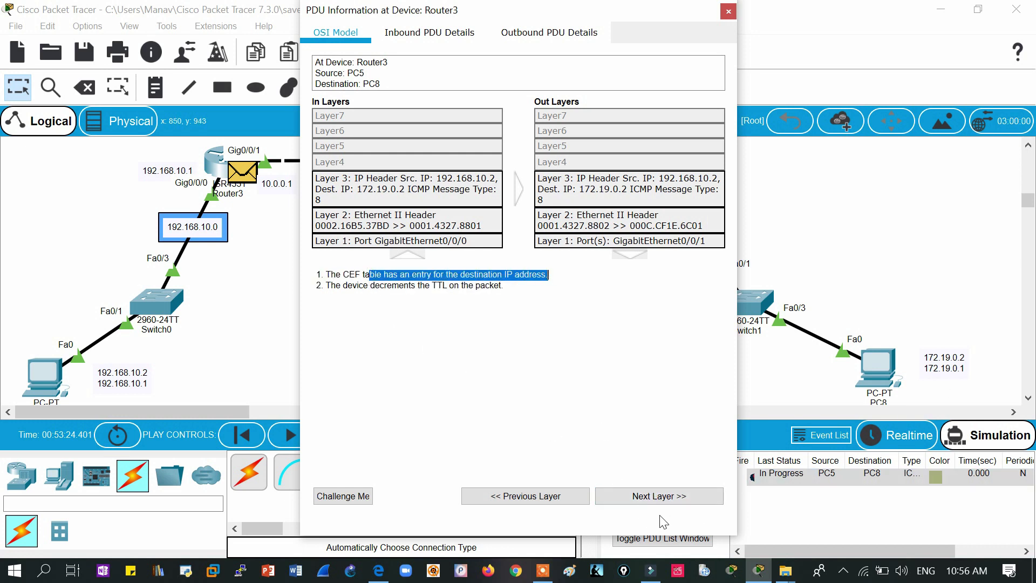
left_click(685, 494)
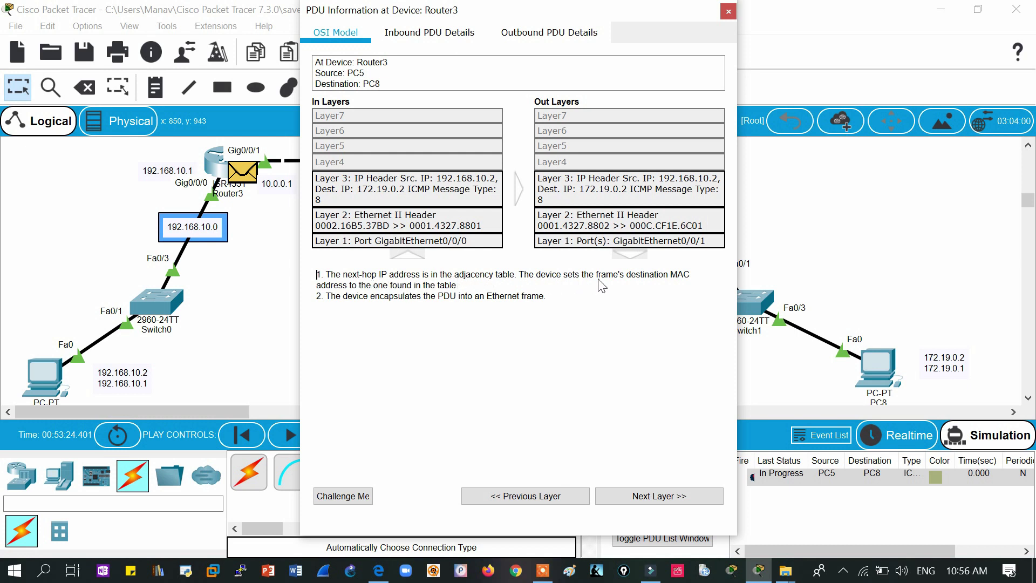
left_click(675, 501)
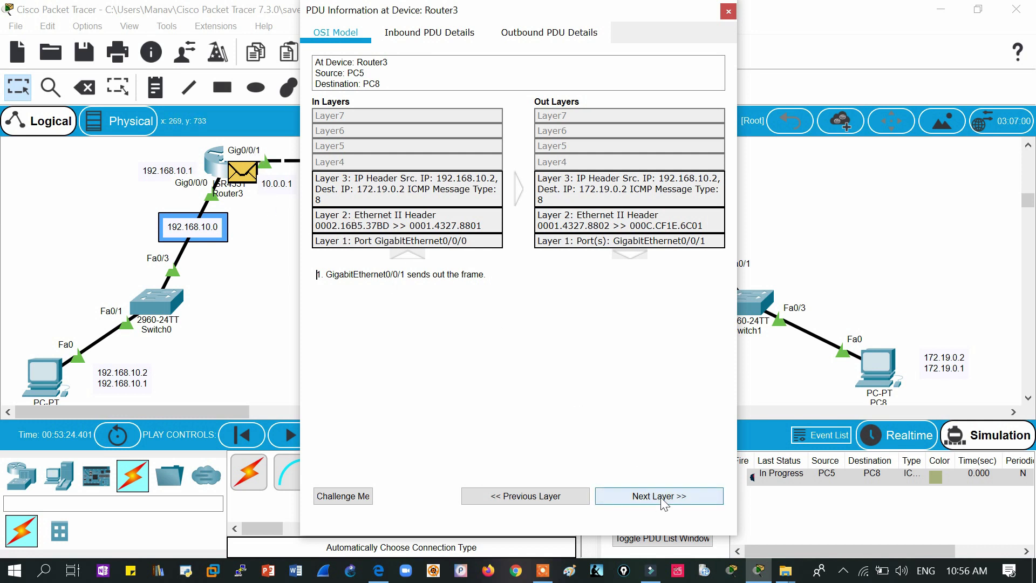
left_click(728, 12)
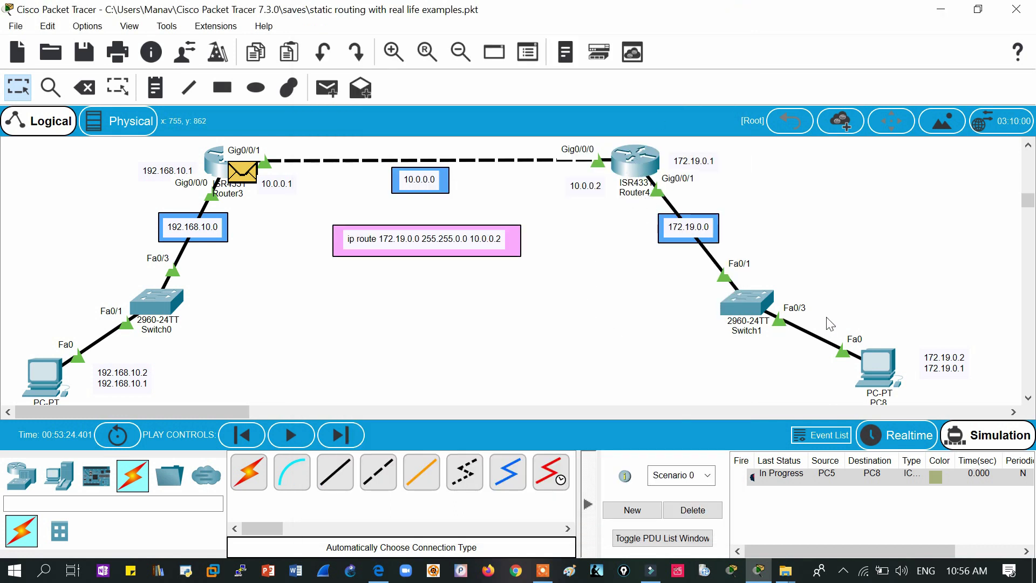
Advance the simulation again from Router3 to follow the packet through Router4 to PC8 and the start of its reply
left_click(332, 444)
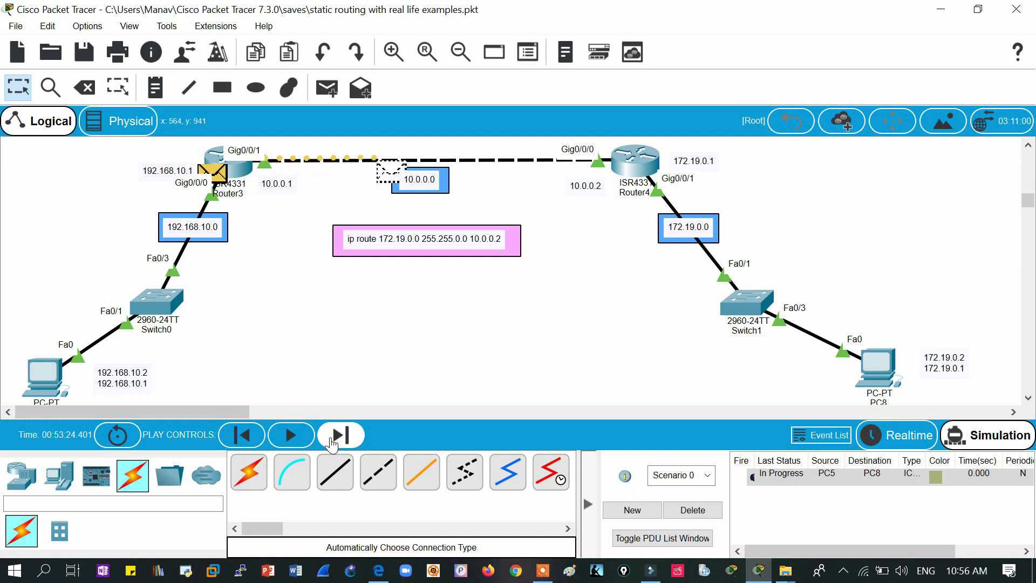
left_click(332, 444)
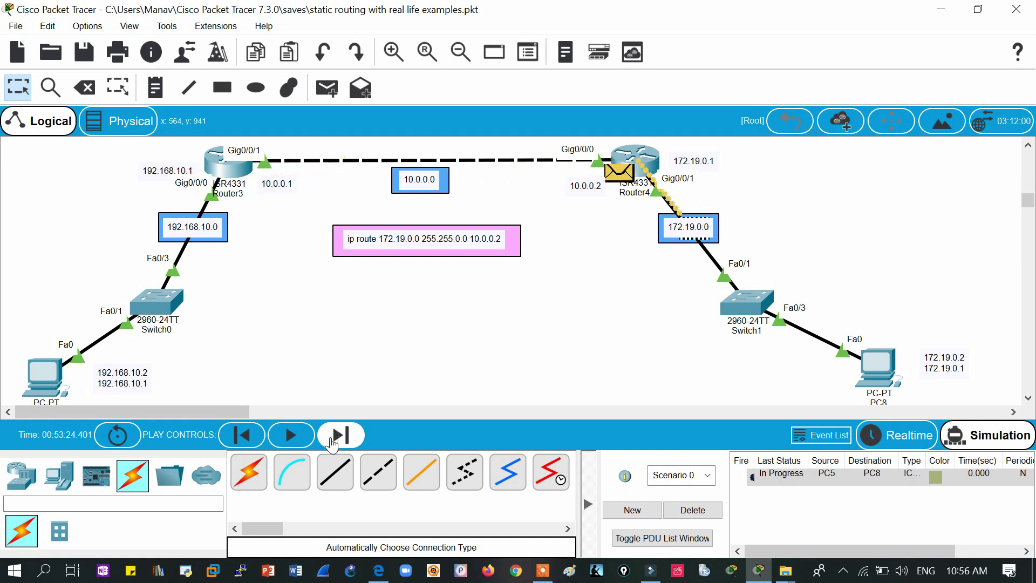
left_click(331, 444)
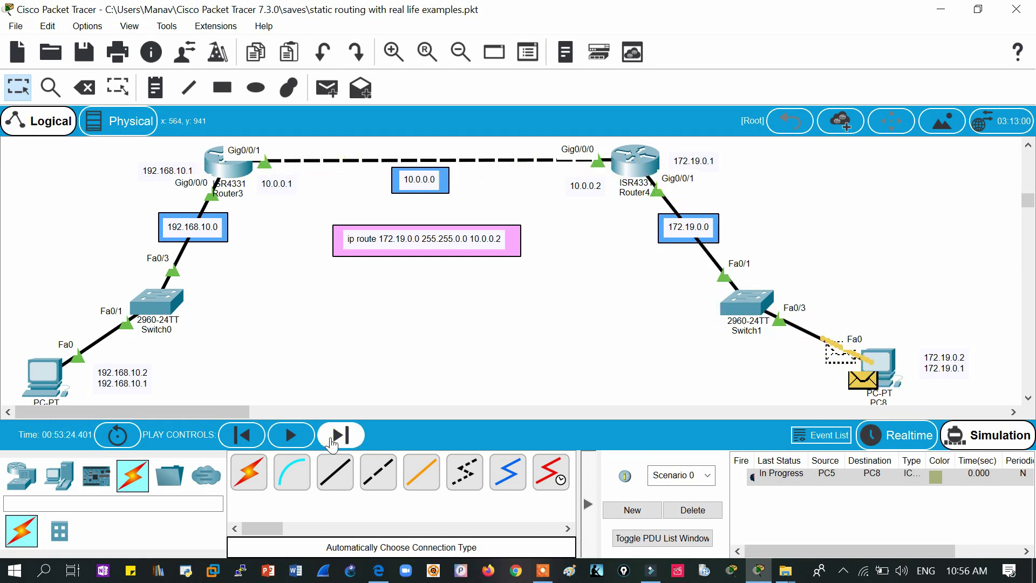
left_click(332, 444)
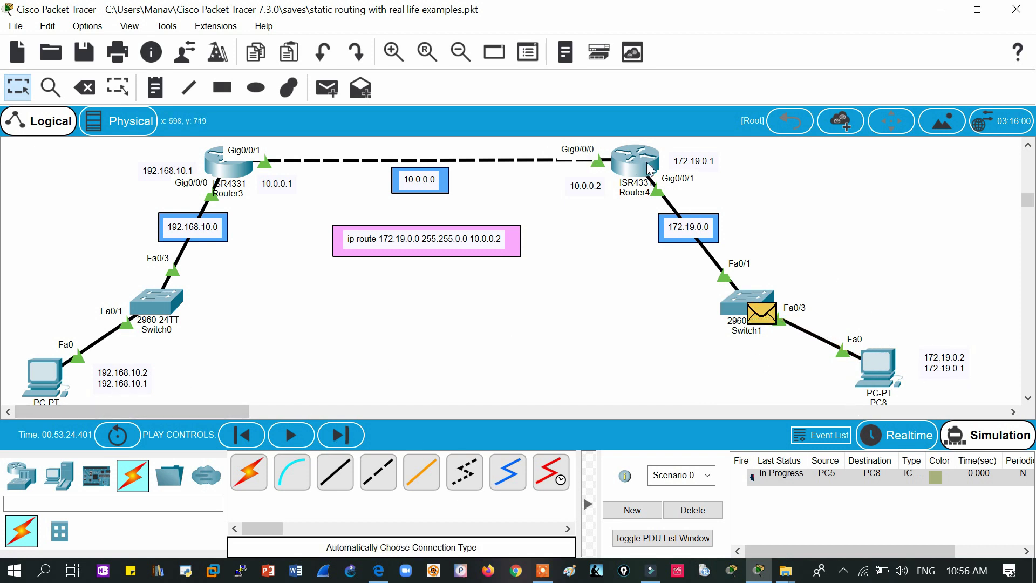
Open Router4's command line in a maximized window and display its routing table with show ip route
left_click(621, 170)
key("Return")
key("Return")
key("Return")
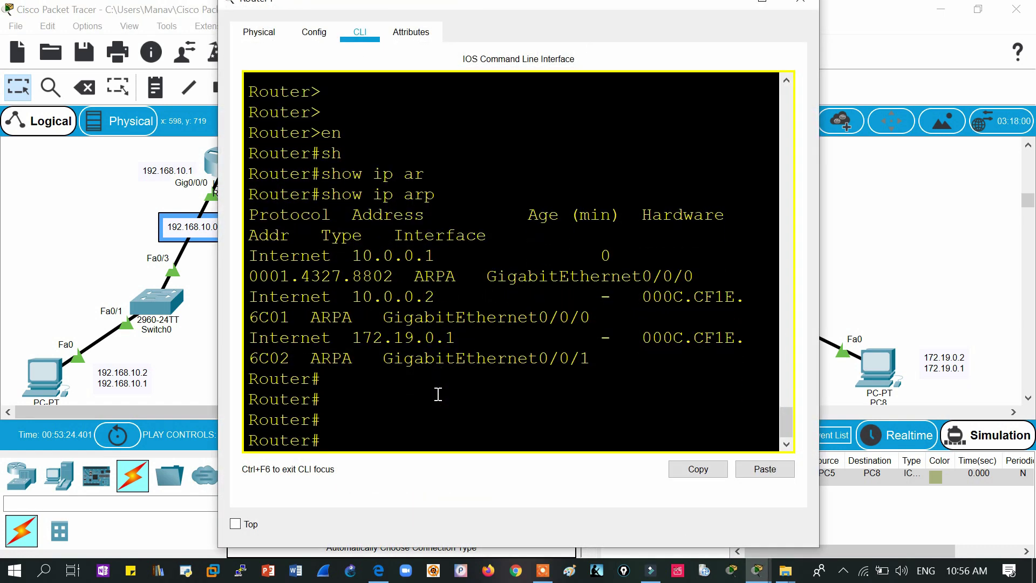
key("super+Up")
type("sh")
key("Tab")
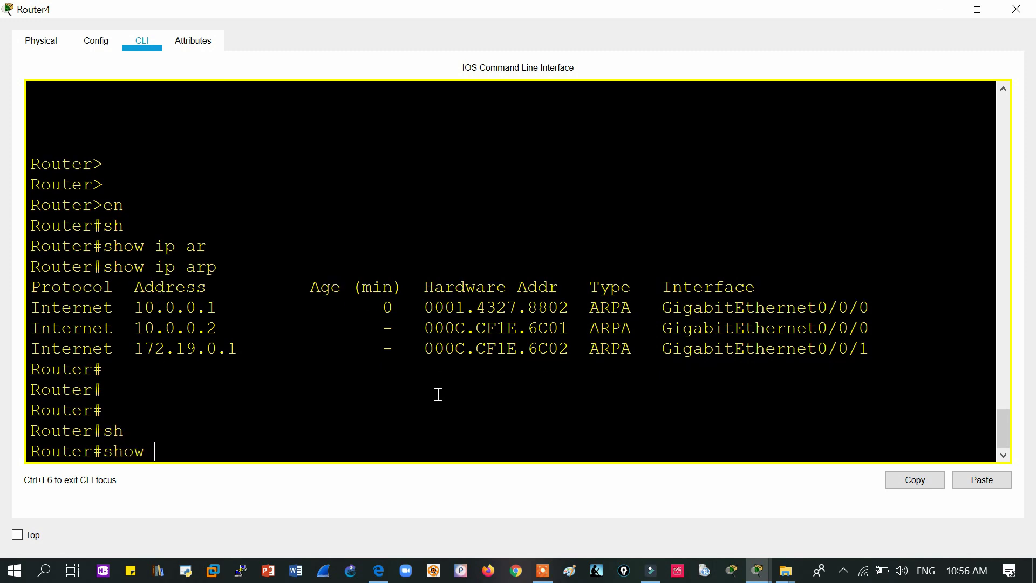
type("ip rou")
key("Tab")
key("Return")
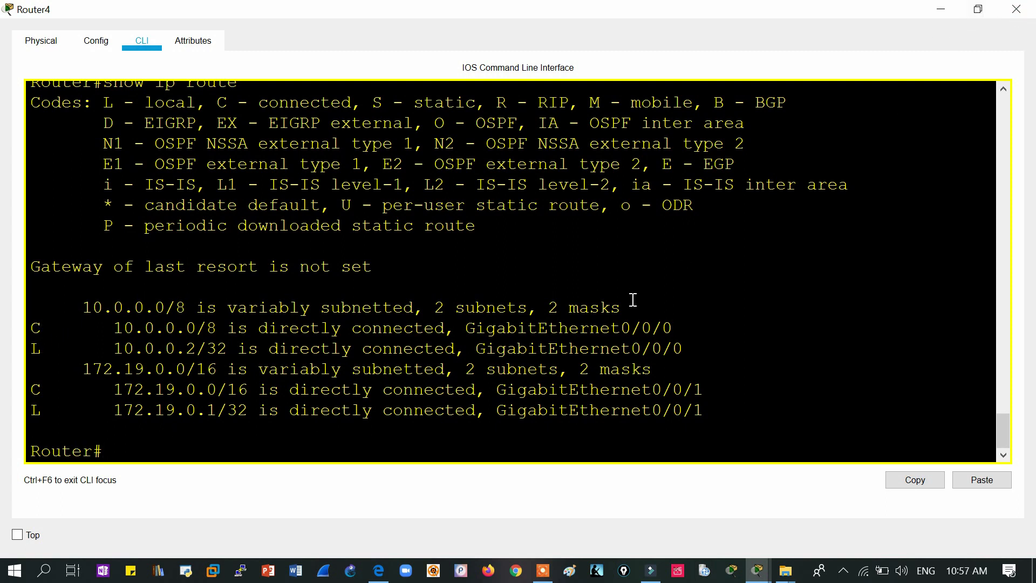
Enter configuration mode on Router4 and add the static route ip route 192.168.10.0 255.255.255.0 10.0.0.1
key("Return")
key("Return")
type("ip")
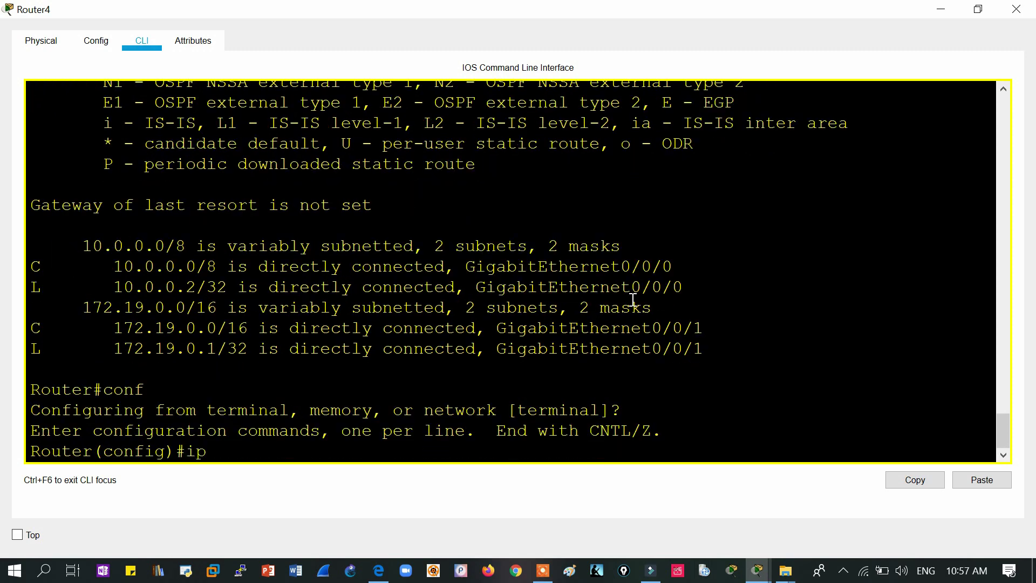
type(" rou")
key("Tab")
type("te")
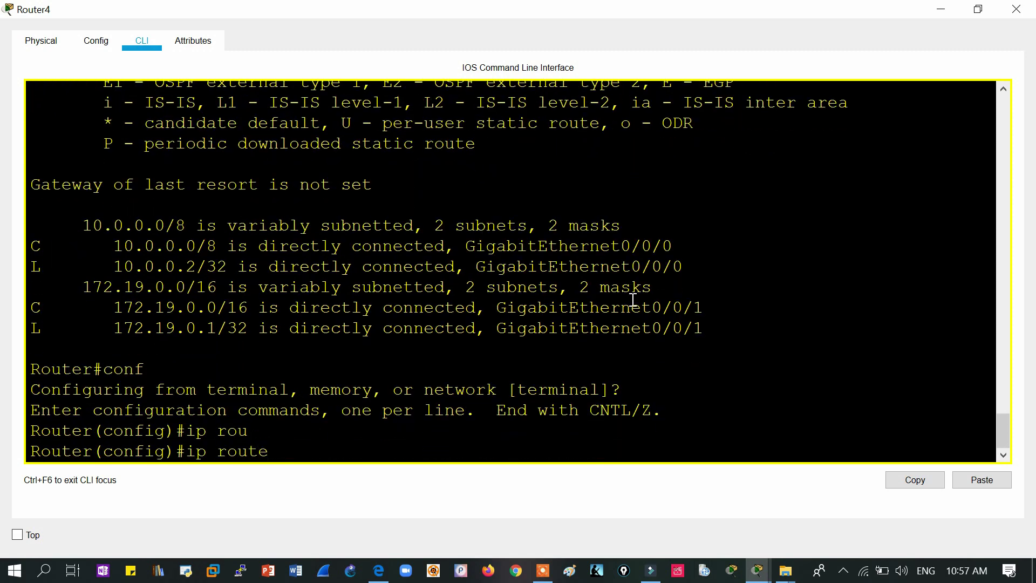
key("alt+Tab")
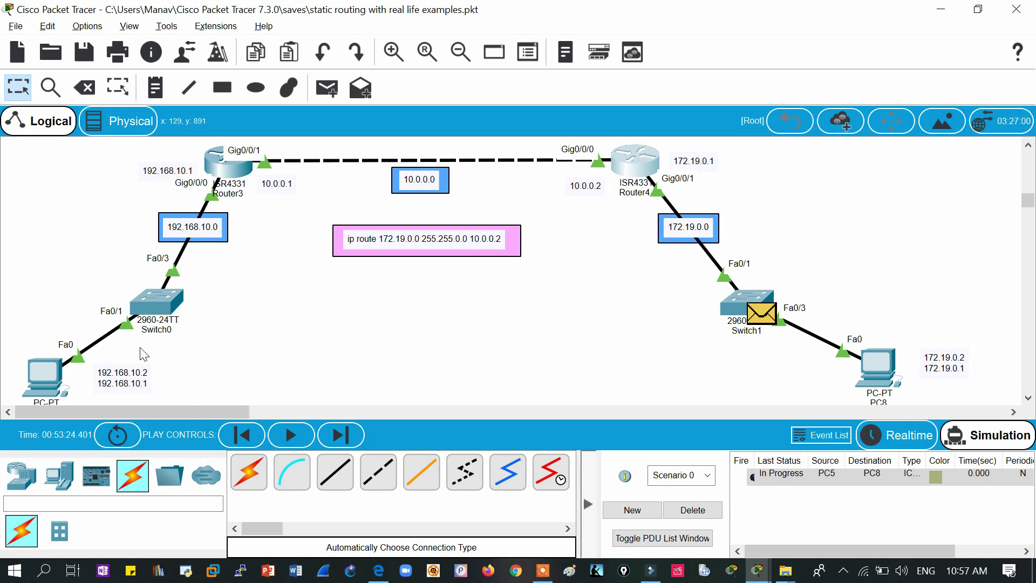
key("alt+Tab")
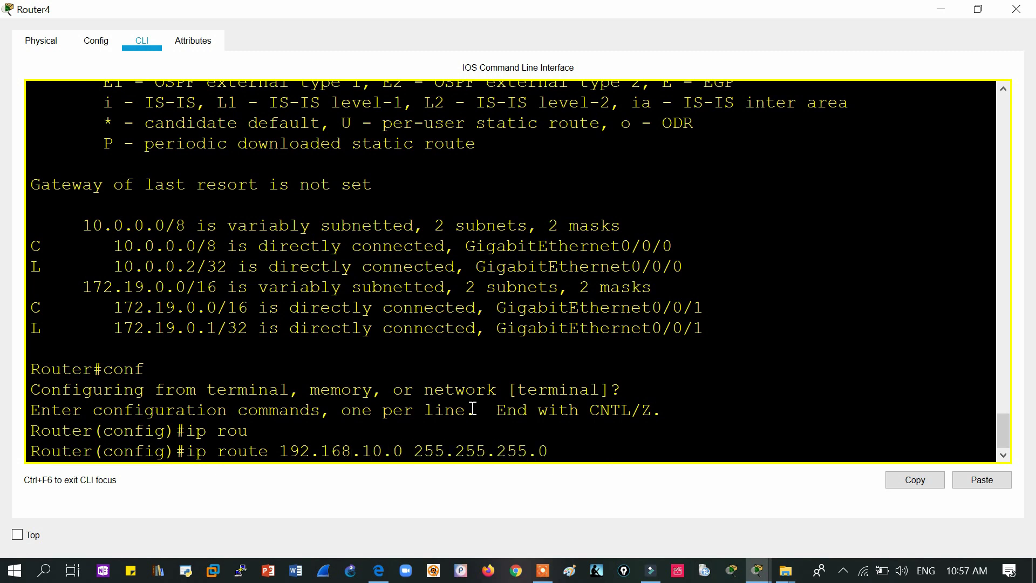
key("alt+Tab")
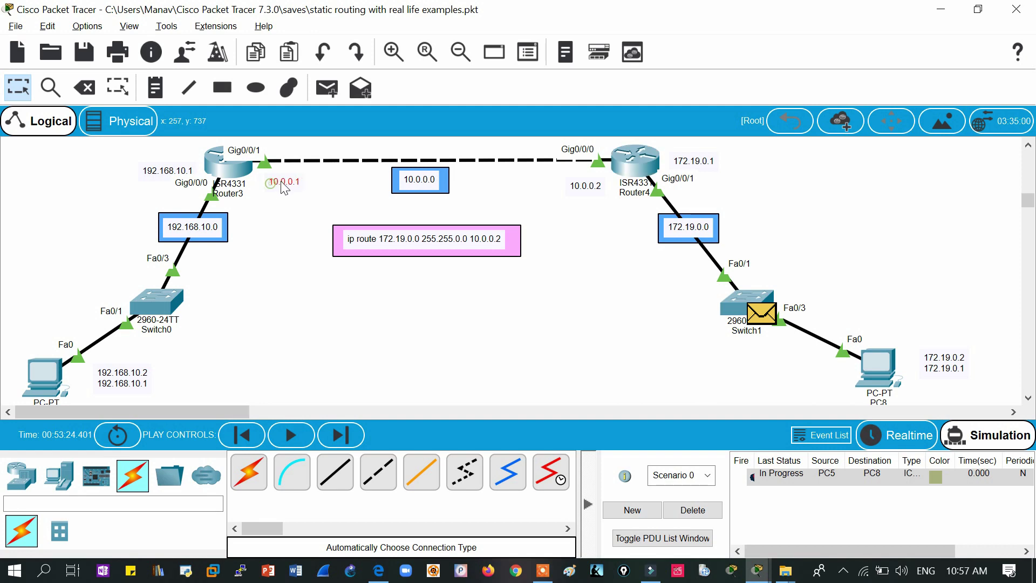
left_click_drag(274, 186, 278, 184)
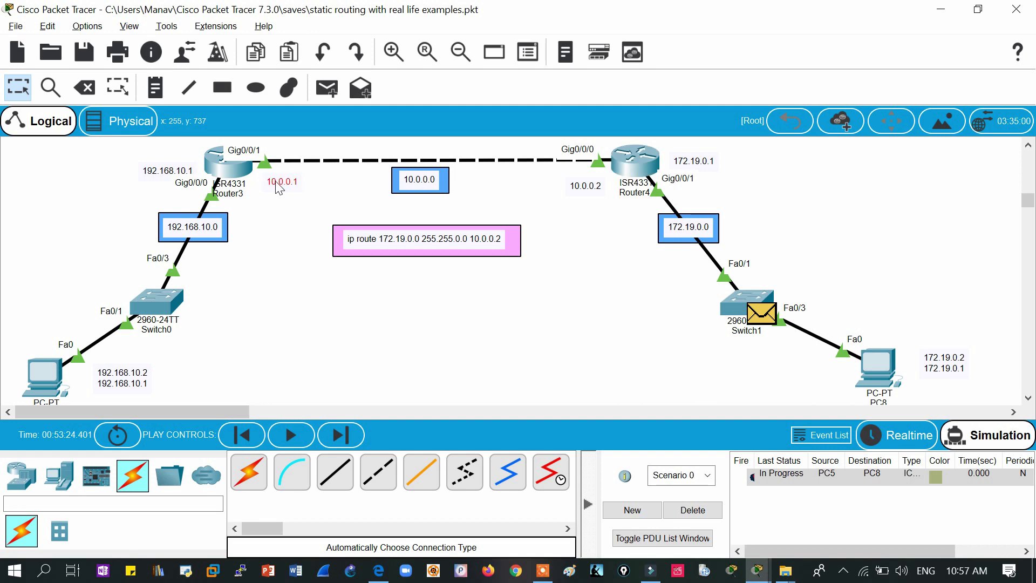
left_click(635, 161)
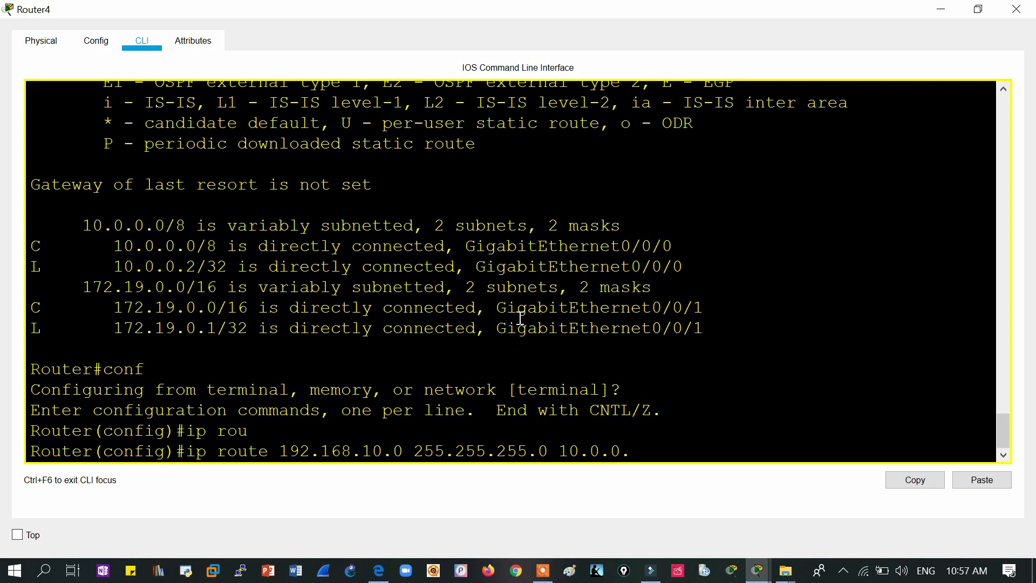
key("Return")
Show Router4's routing table with do show ip route and highlight the static entry for 192.168.10.0/24 and its next hop
type("do sh")
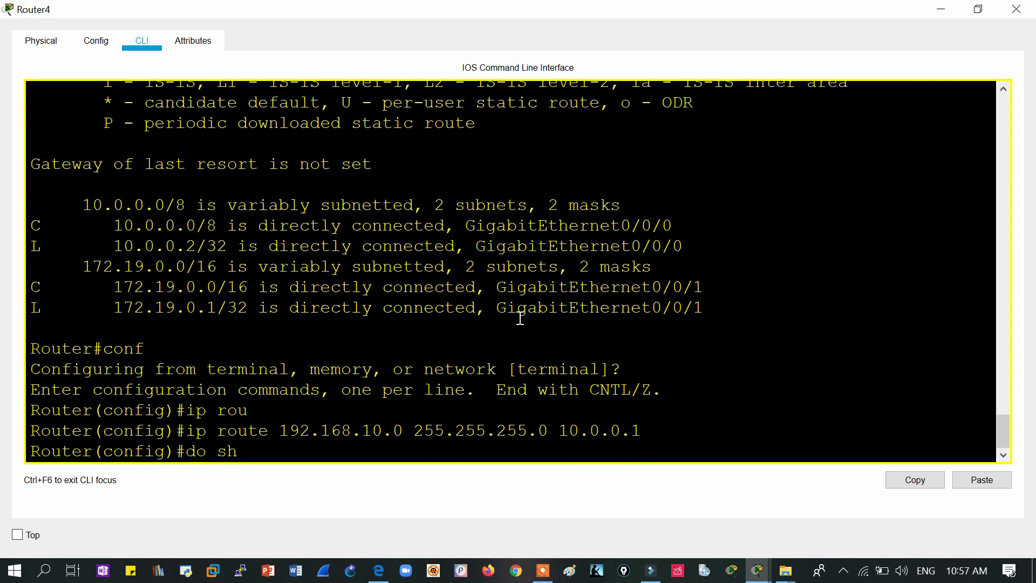
type(" ip route")
key("Return")
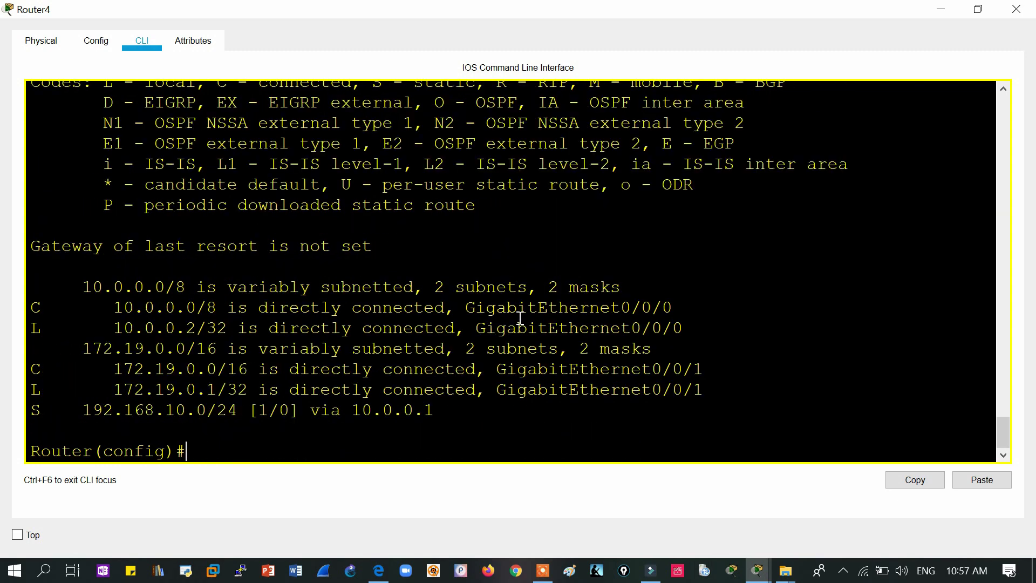
left_click_drag(240, 411, 29, 410)
left_click_drag(455, 411, 325, 410)
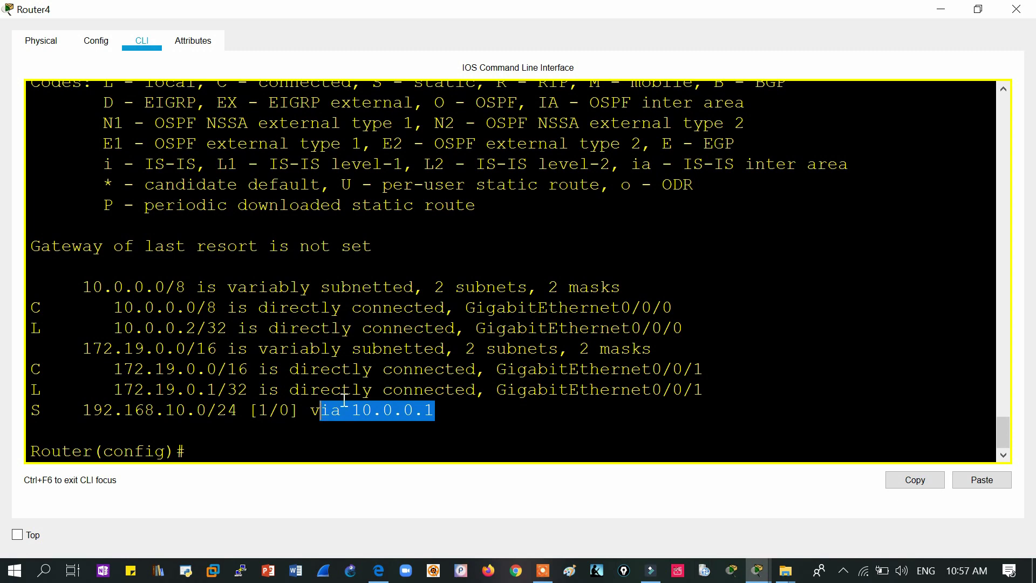
Close Router4's window, delete the current PDU scenario and add a new simple PDU from PC5 to PC8
left_click(1012, 13)
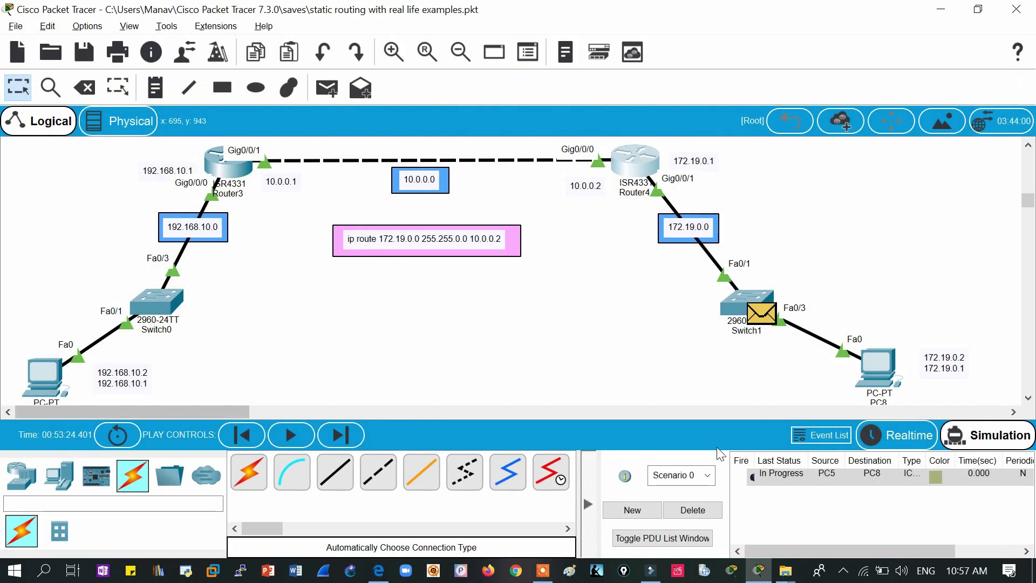
left_click(690, 509)
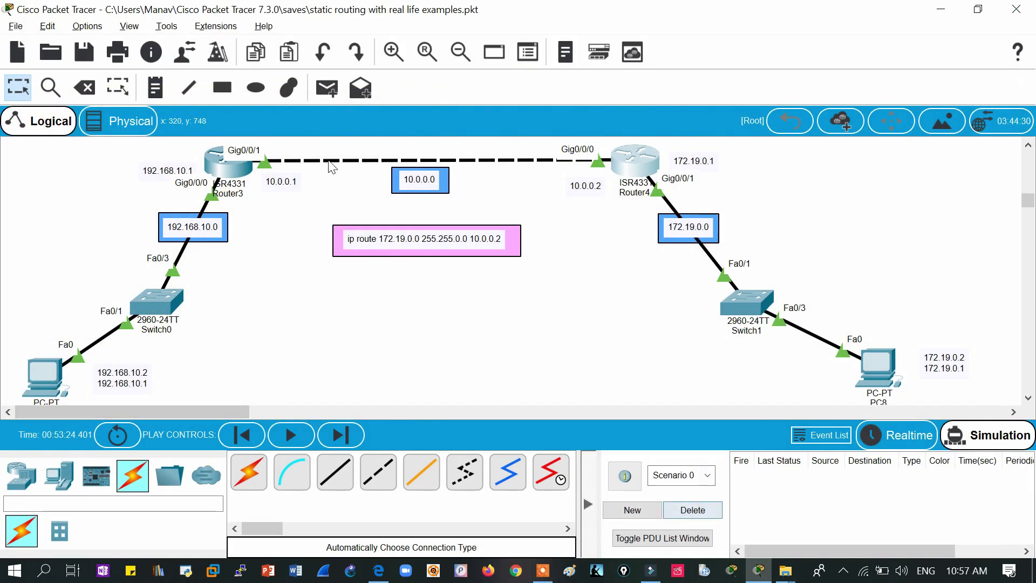
left_click(327, 87)
left_click(39, 370)
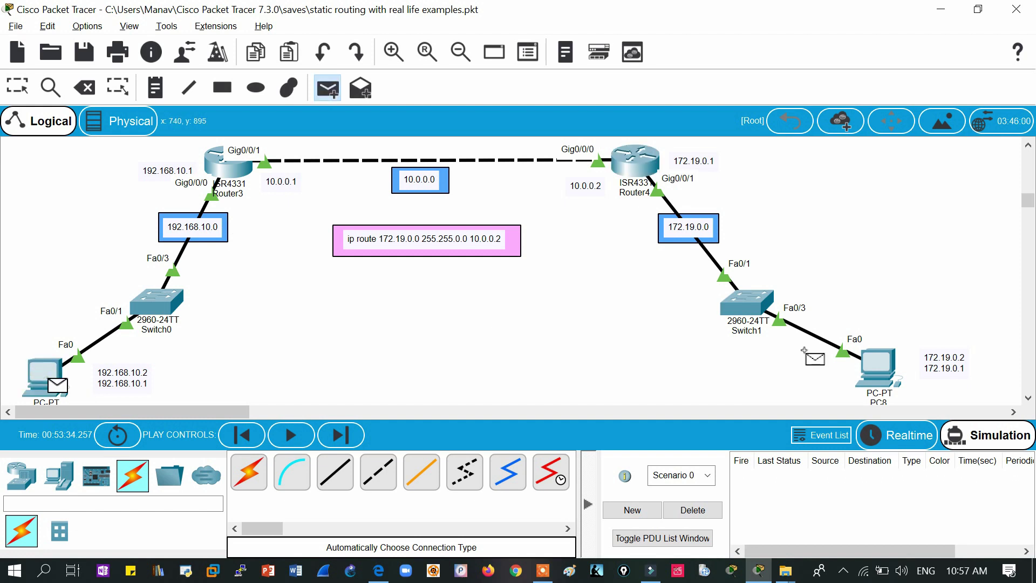
left_click(872, 359)
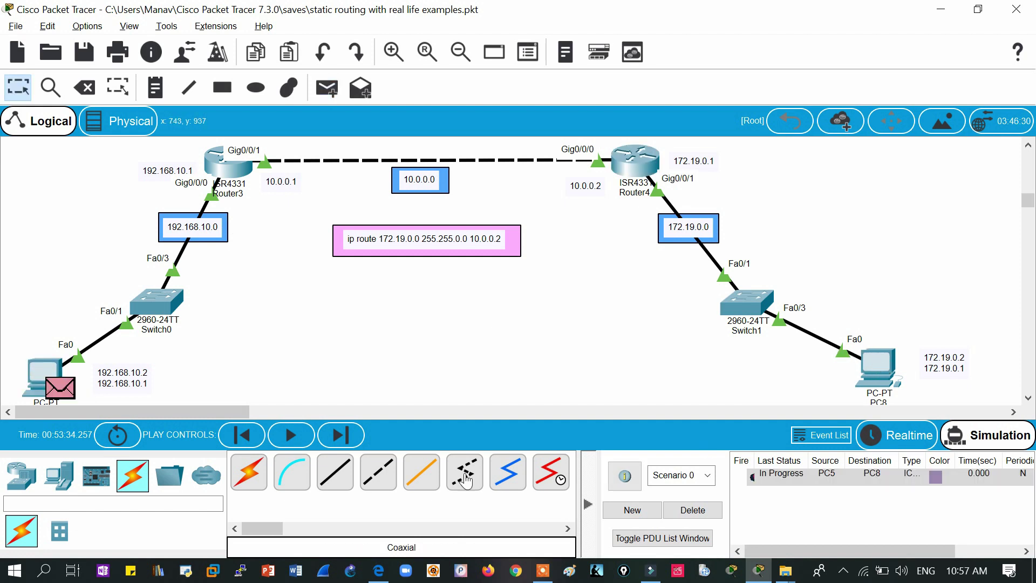
Advance the PC5-to-PC8 ping event by event through the simulation until its reply returns, and delete the PDU scenario
left_click(340, 435)
left_click(340, 435)
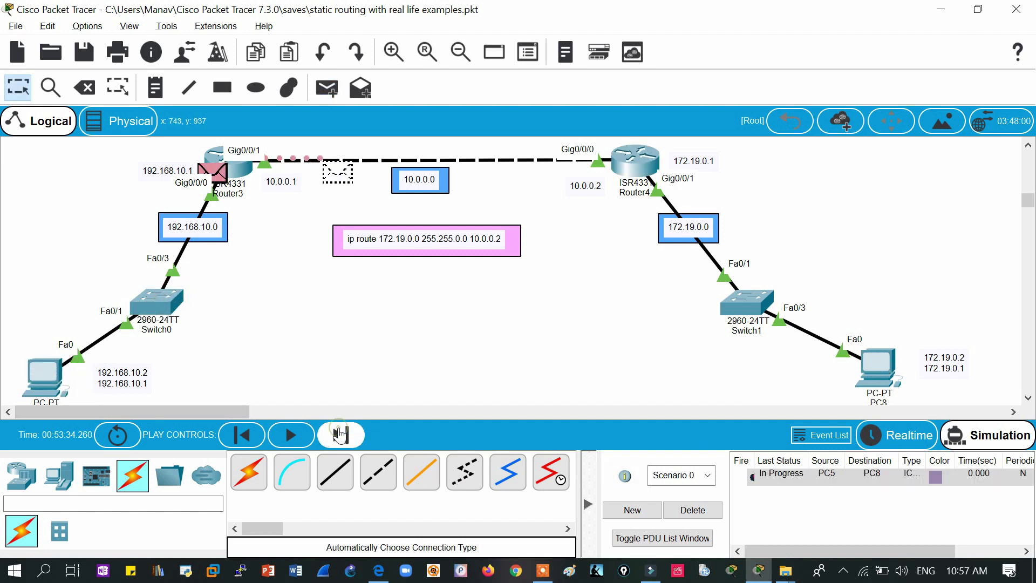
left_click(340, 434)
left_click(340, 434)
left_click(340, 435)
left_click(340, 435)
left_click(340, 435)
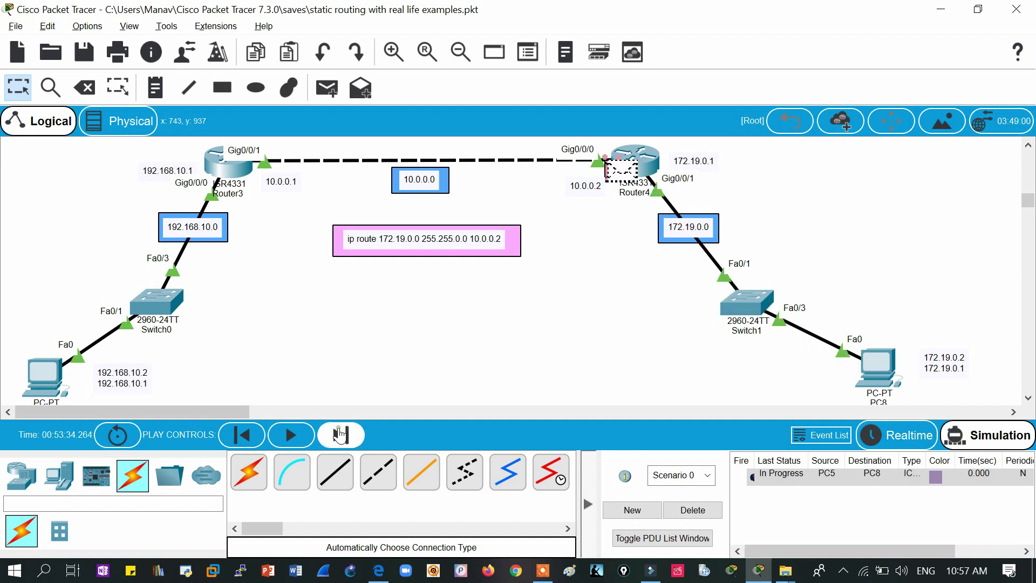
left_click(340, 434)
left_click(340, 435)
left_click(340, 434)
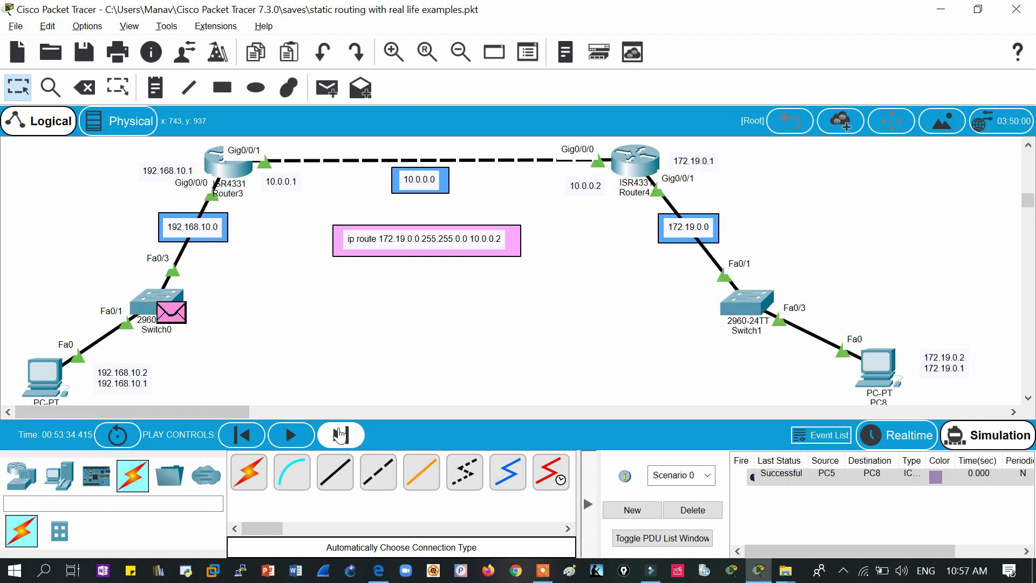
left_click(691, 518)
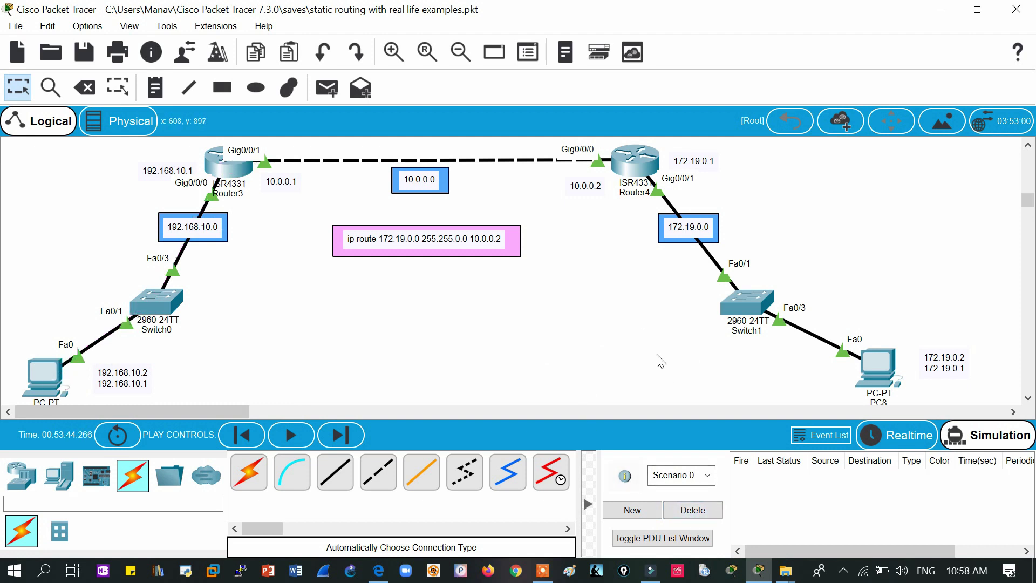
In the five-router topology, shift the 20.0.0.2 label near R2 and the 30.0.0.2 label near R4 slightly to the left
left_click(1027, 201)
left_click_drag(1027, 201, 1034, 181)
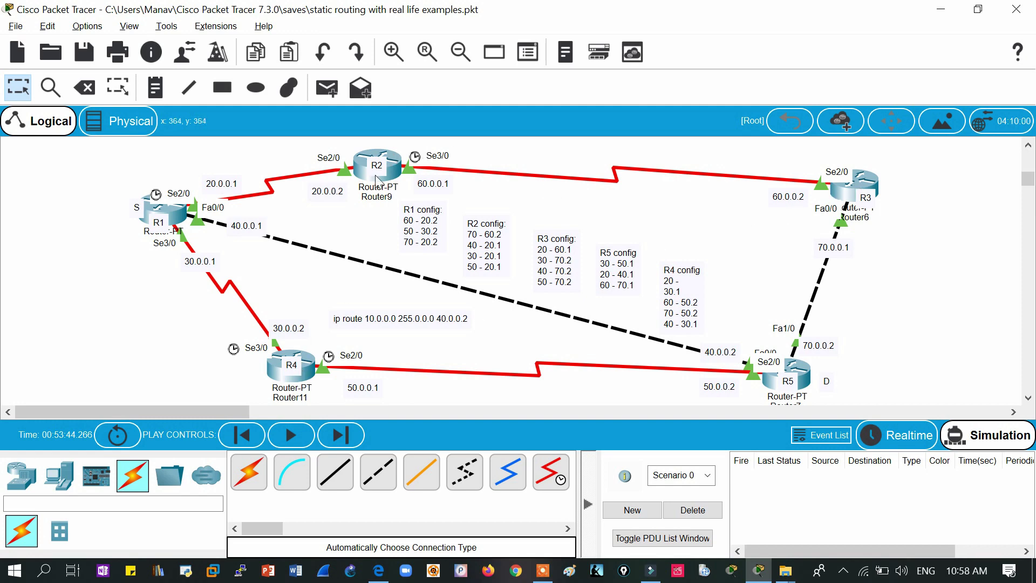
mouse_move(366, 186)
mouse_move(179, 224)
left_click_drag(326, 195, 319, 193)
left_click_drag(326, 198, 326, 196)
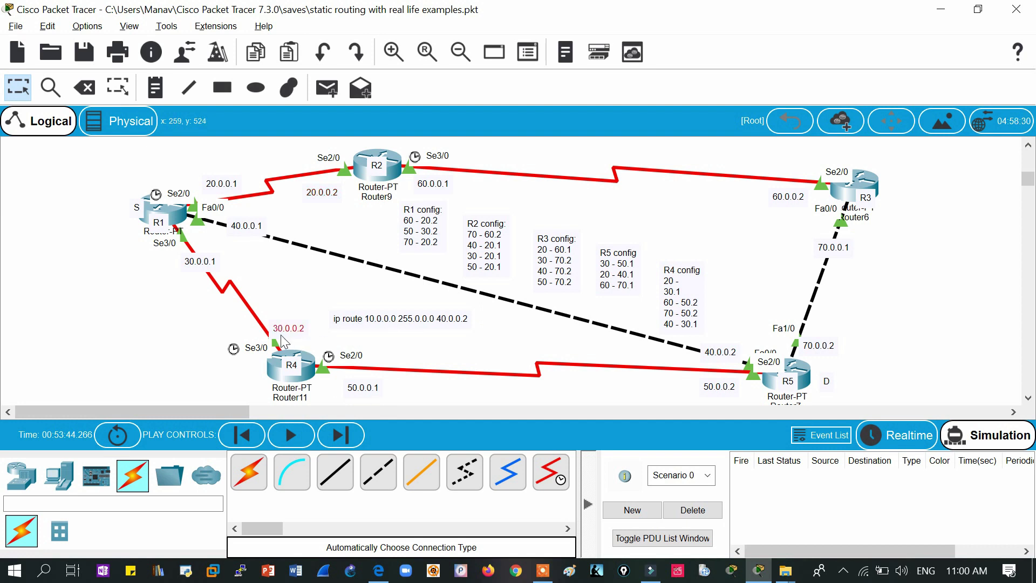
left_click_drag(280, 335, 262, 337)
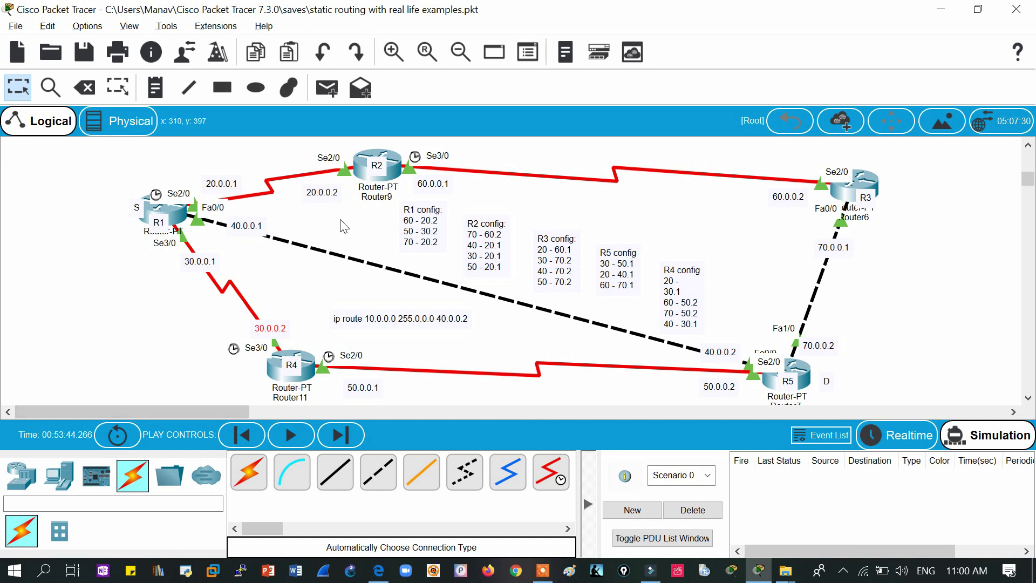
Add the line "70 - 30.2" at the end of the R1 config note and finish editing it
double_click(433, 245)
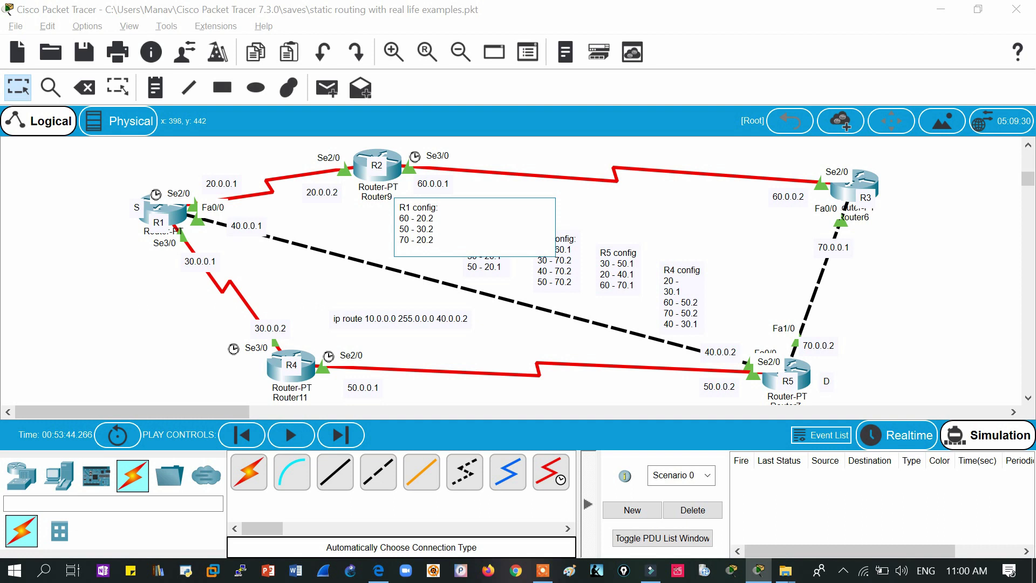
key("Return")
type("70 ")
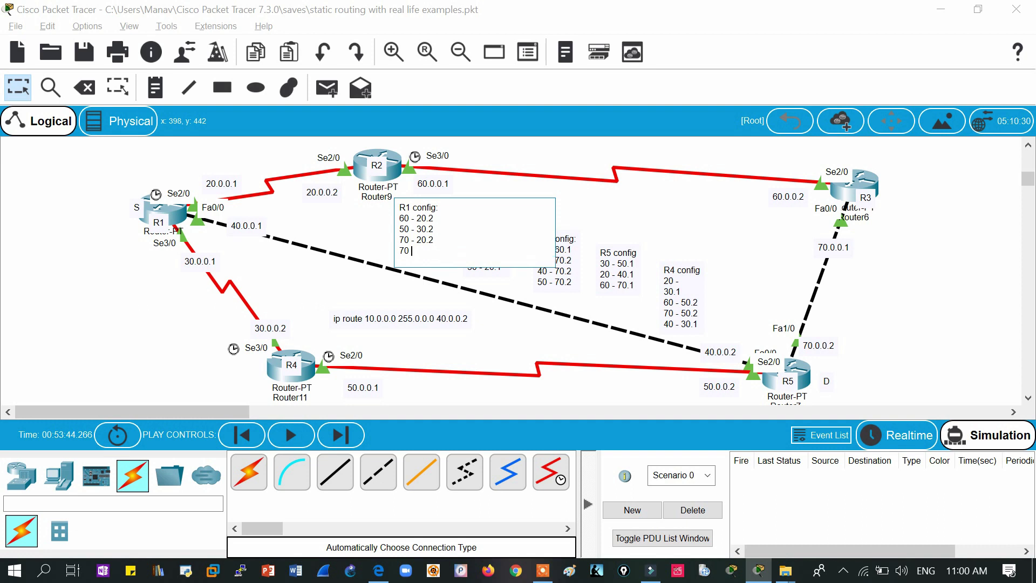
type("- 3")
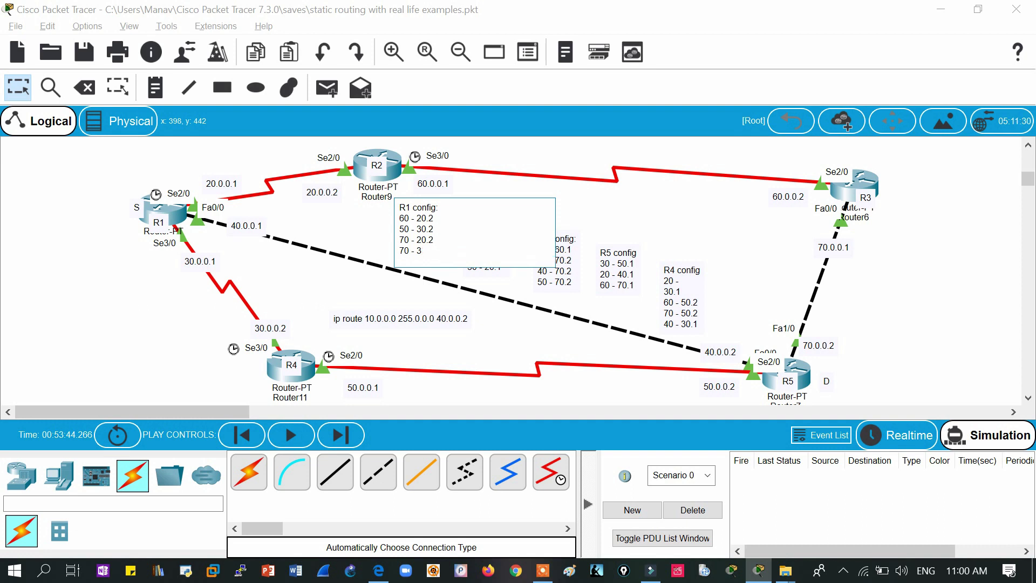
type("0")
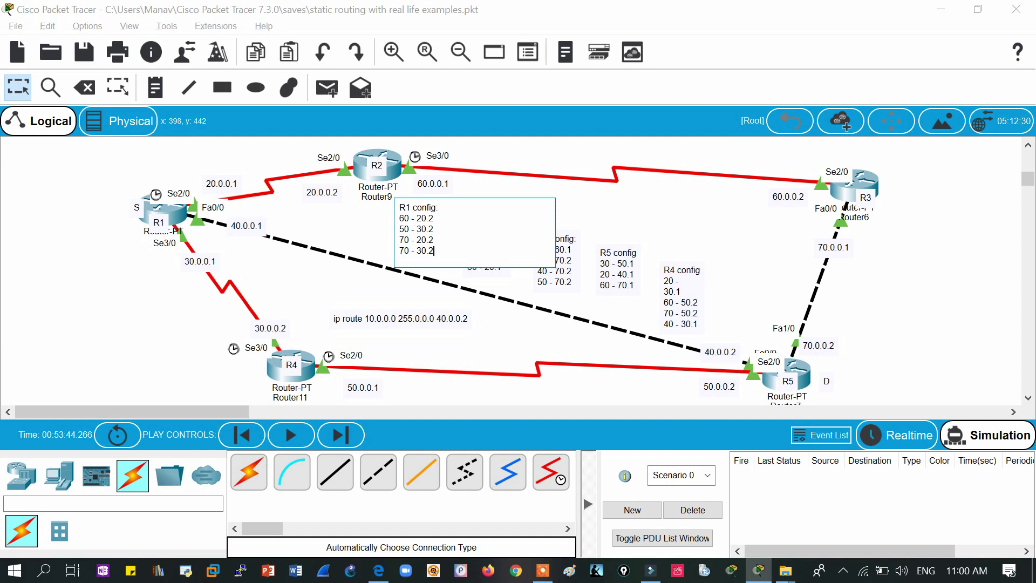
type(".2")
left_click(11, 86)
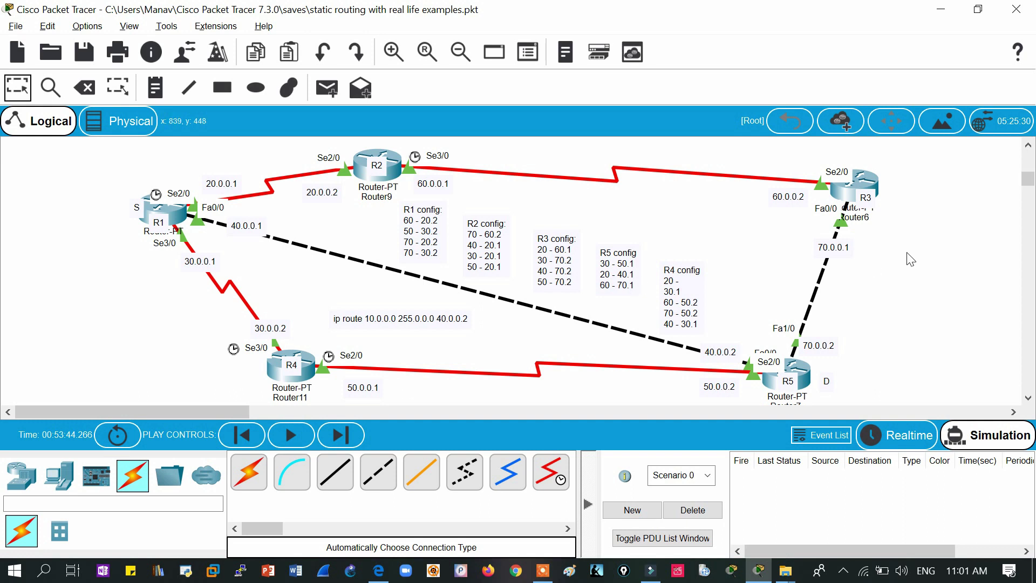
key("Escape")
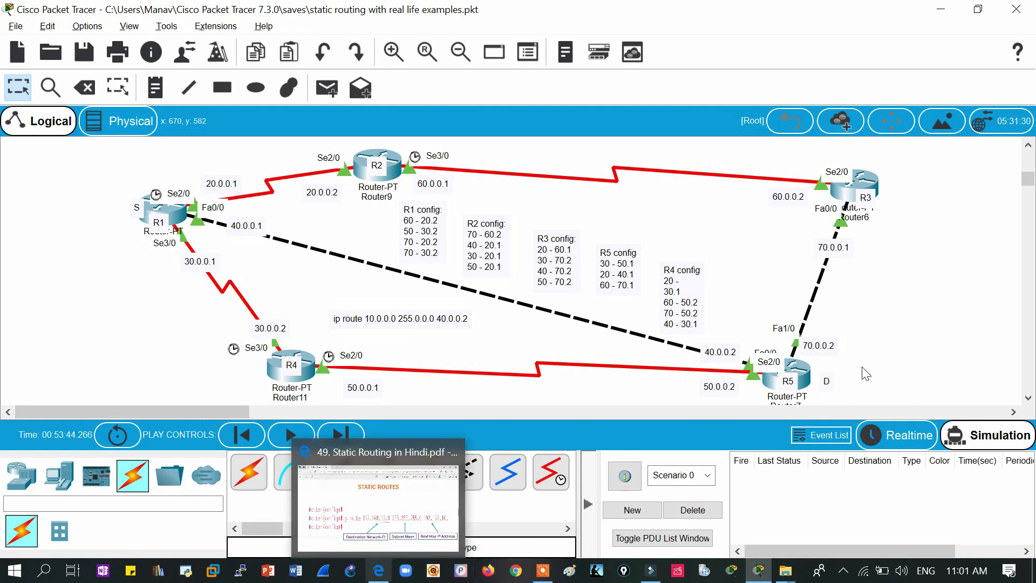
Bring the topology connecting the laptop to Server0 through two routers into view
left_click_drag(1030, 184, 1022, 151)
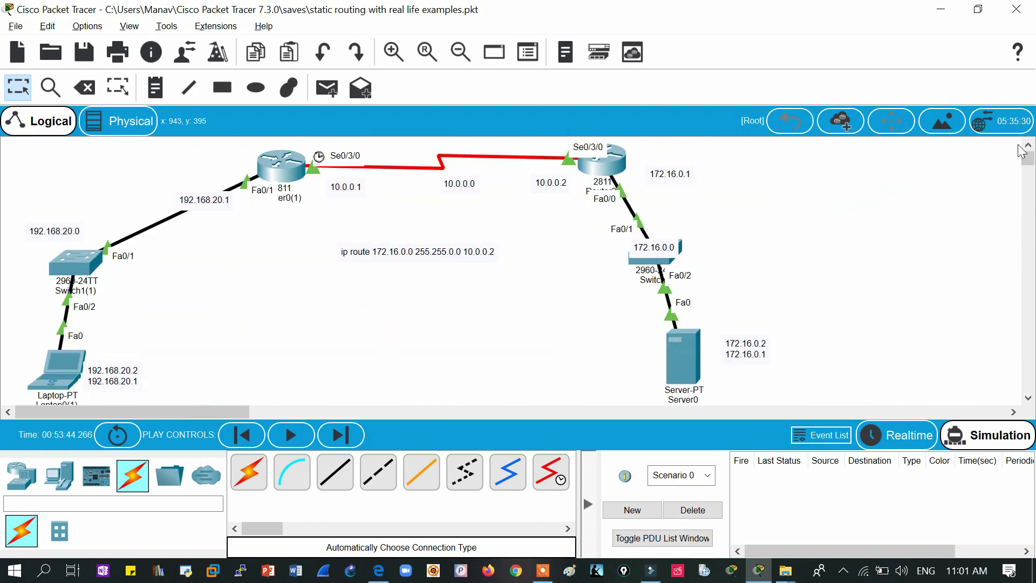